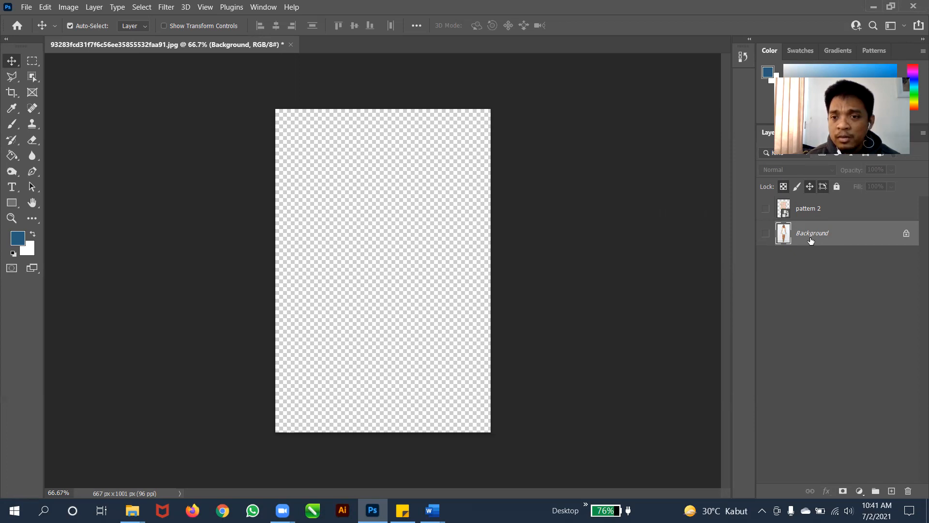
Show the Background layer and convert it to a regular layer named Layer 0 with Normal mode and 100% opacity
left_click(765, 234)
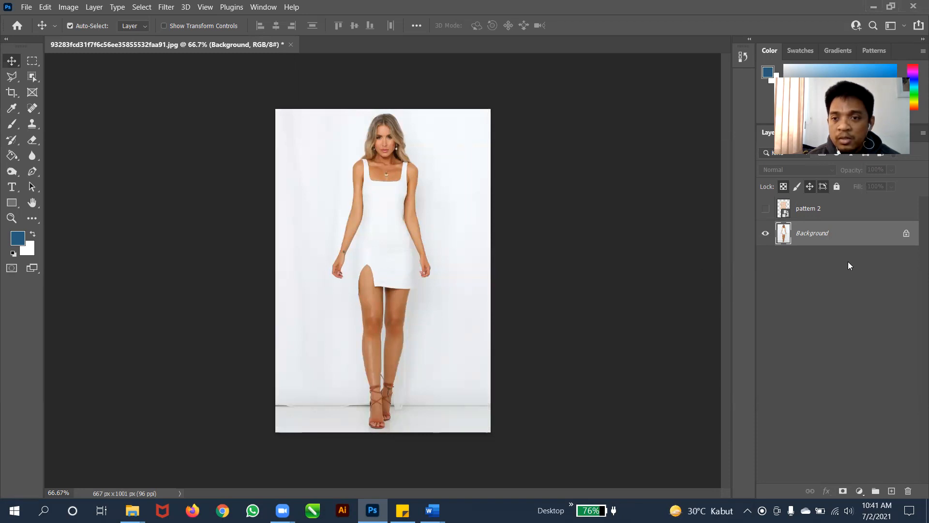
right_click(818, 237)
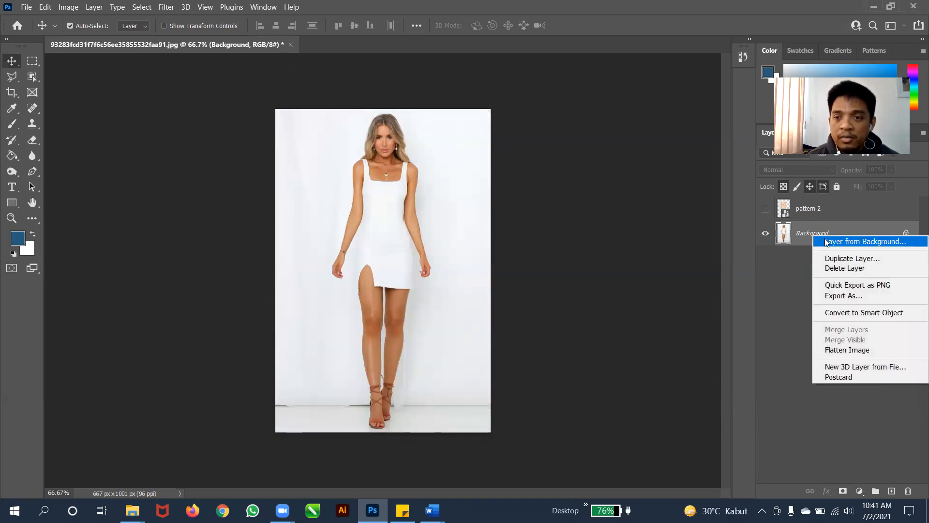
left_click(827, 242)
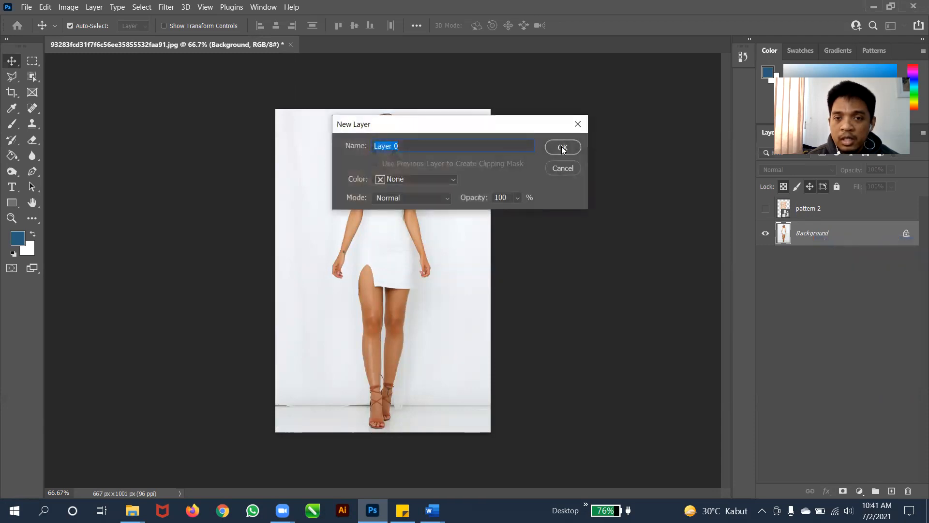
left_click(563, 148)
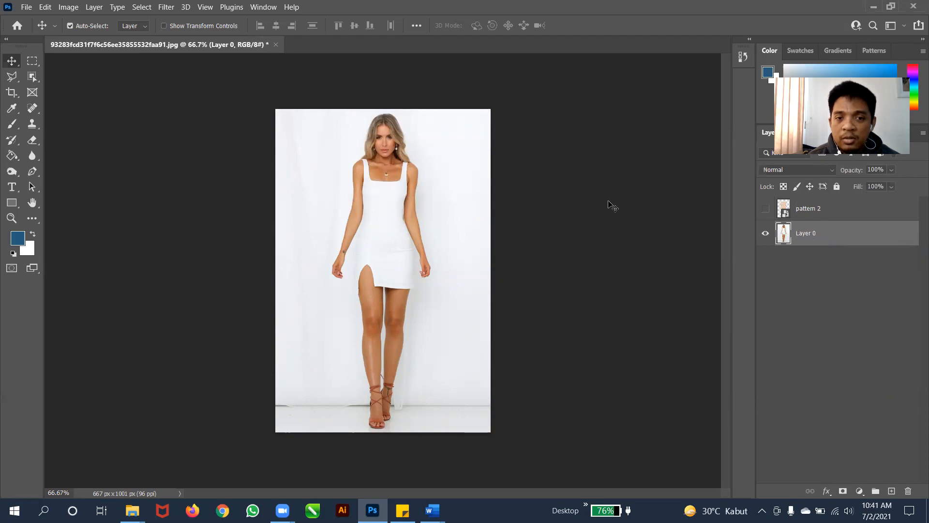
Show the pattern 2 layer and scale it to about 41.35% wide by 40.58% high, positioned over the white dress
left_click(765, 210)
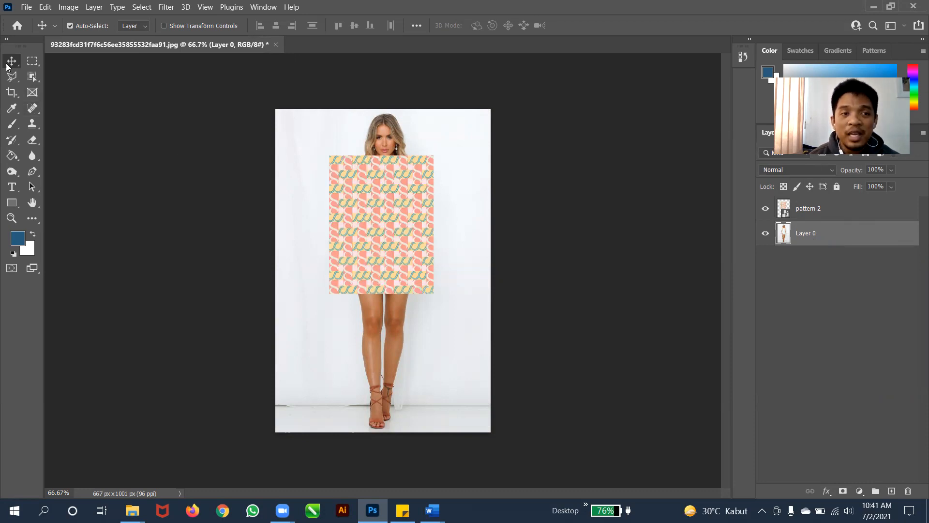
left_click(370, 200)
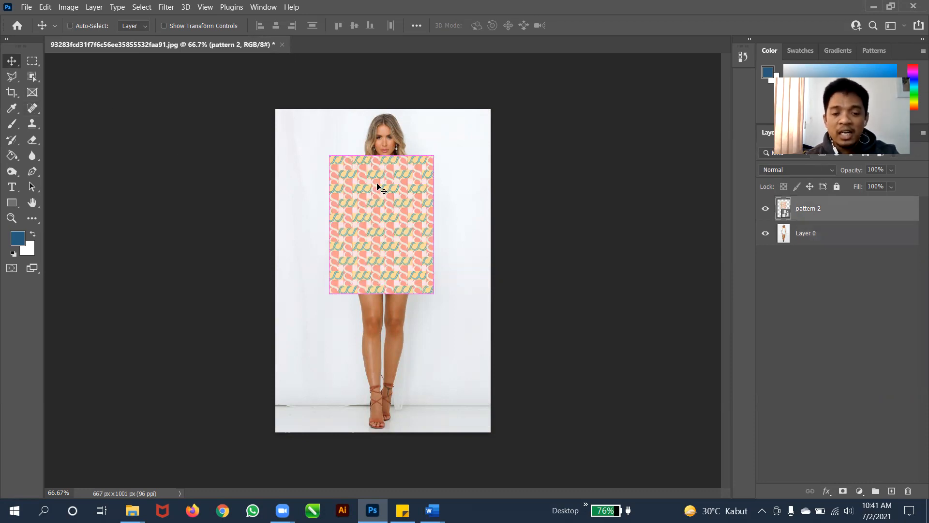
key("ctrl+t")
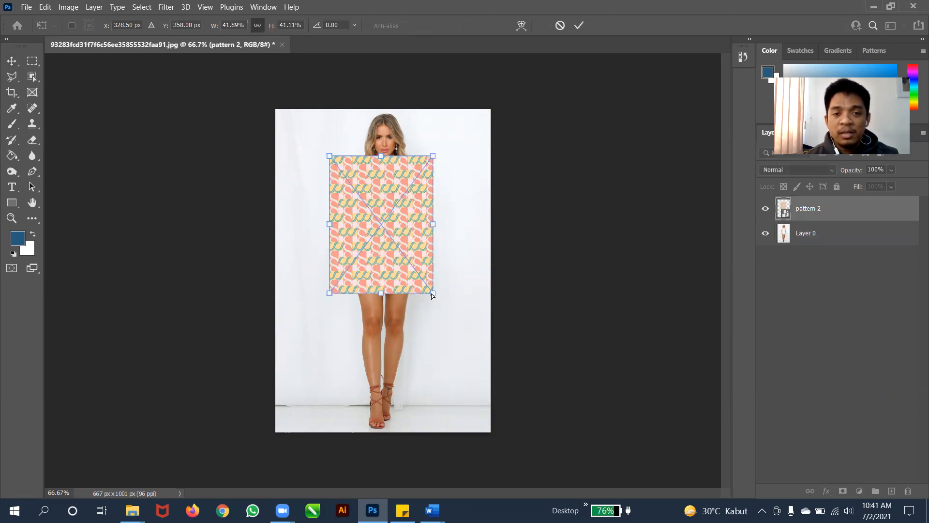
left_click_drag(432, 292, 470, 342)
left_click_drag(430, 282, 400, 339)
left_click_drag(440, 400, 405, 353)
left_click_drag(347, 319, 350, 397)
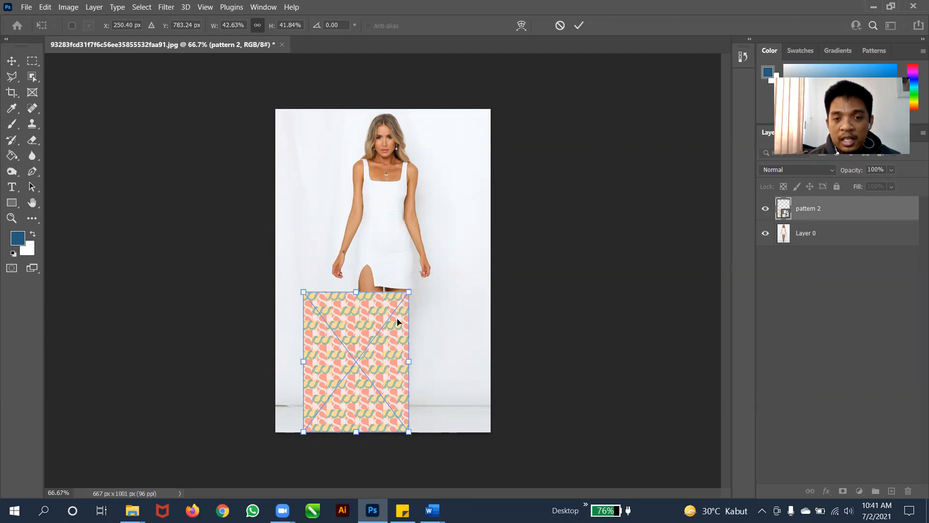
left_click_drag(372, 356, 404, 222)
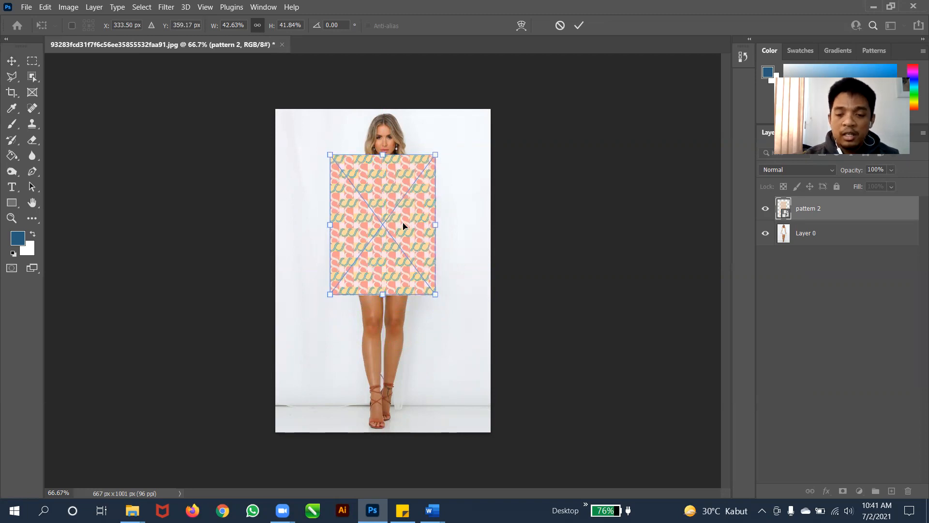
key("ctrl+plus")
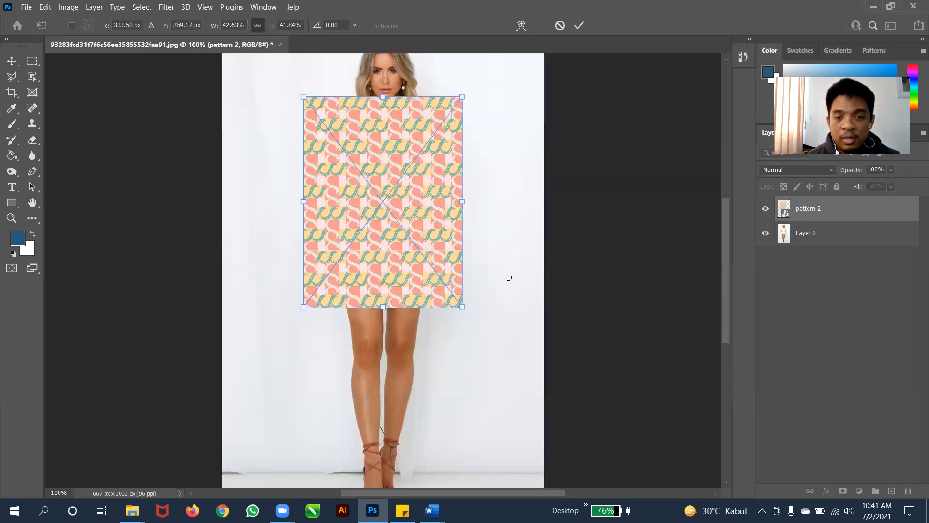
mouse_move(462, 306)
left_mouse_down()
mouse_move(445, 285)
mouse_move(458, 300)
left_mouse_up()
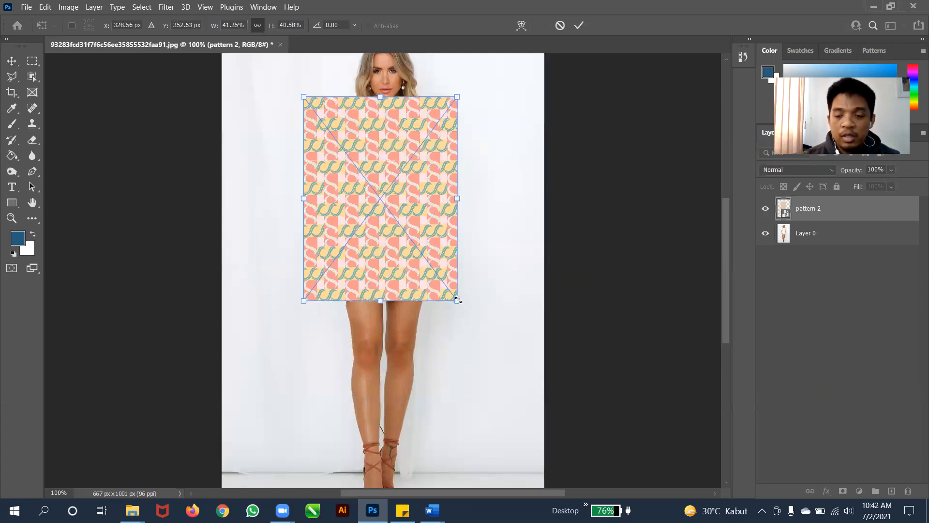
key("Return")
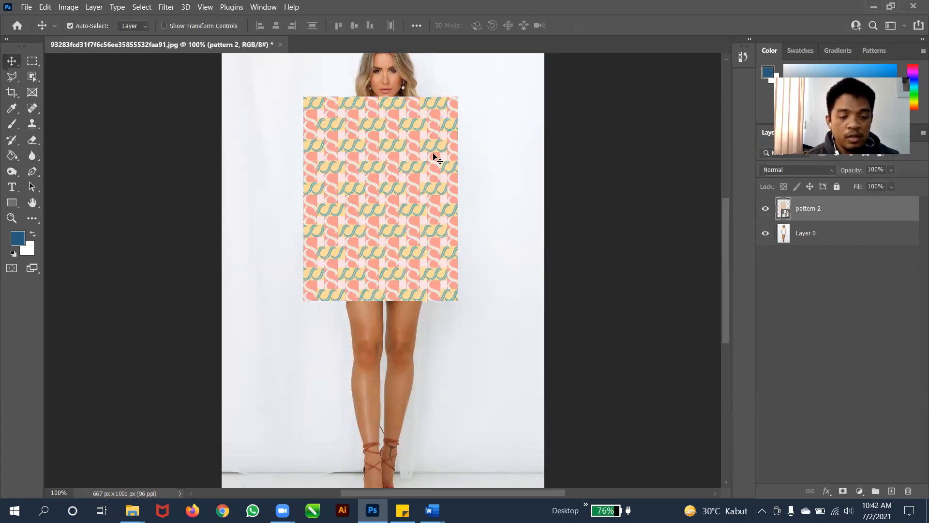
Shrink the pattern slightly from its upper-left corner and toggle its visibility to compare its coverage with the dress
key("ctrl")
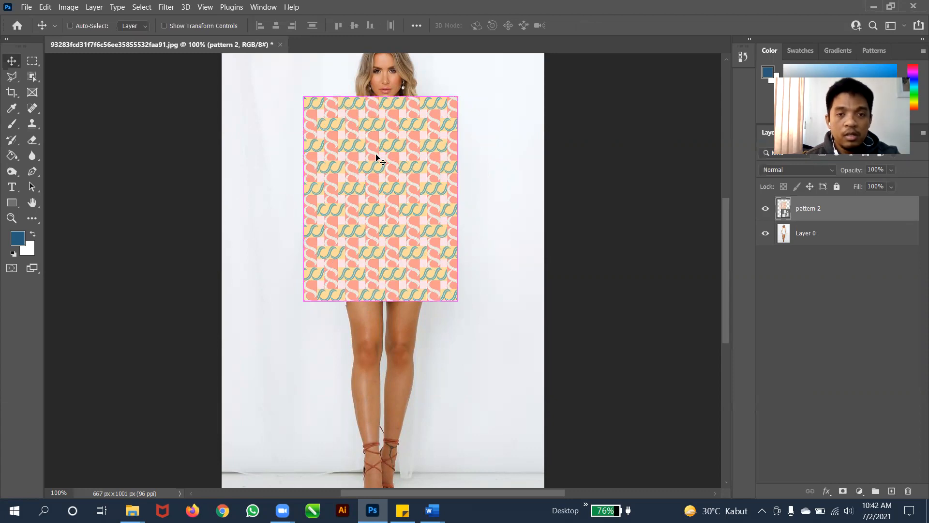
key("ctrl+t")
left_click_drag(305, 98, 309, 103)
left_click_drag(381, 124, 382, 124)
key("Return")
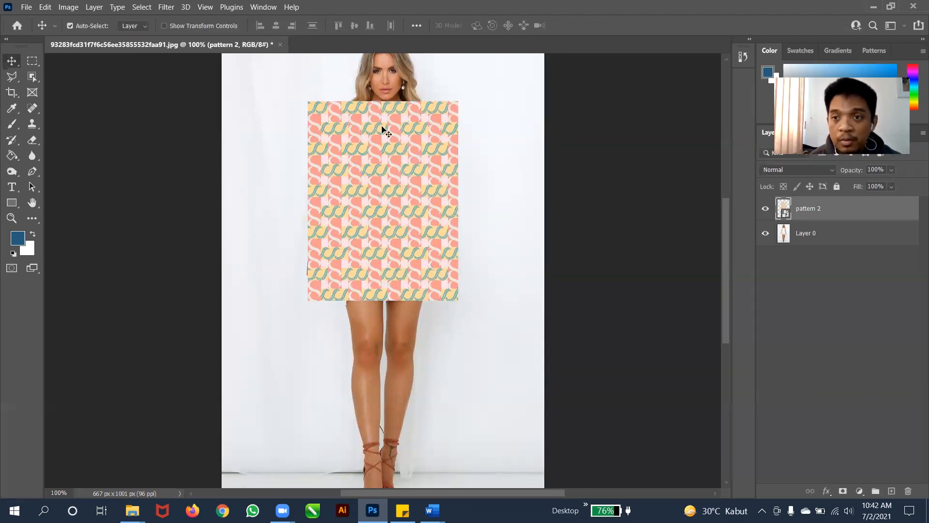
left_click(765, 208)
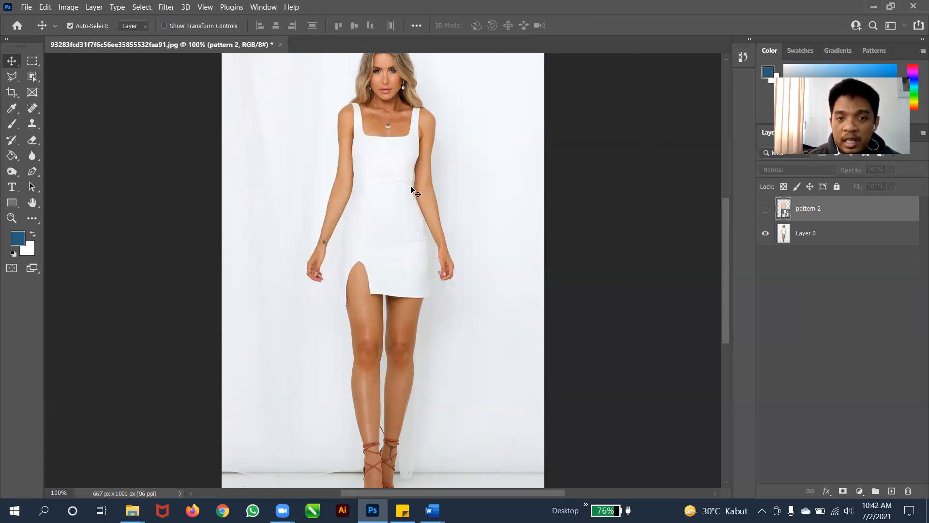
left_click(765, 209)
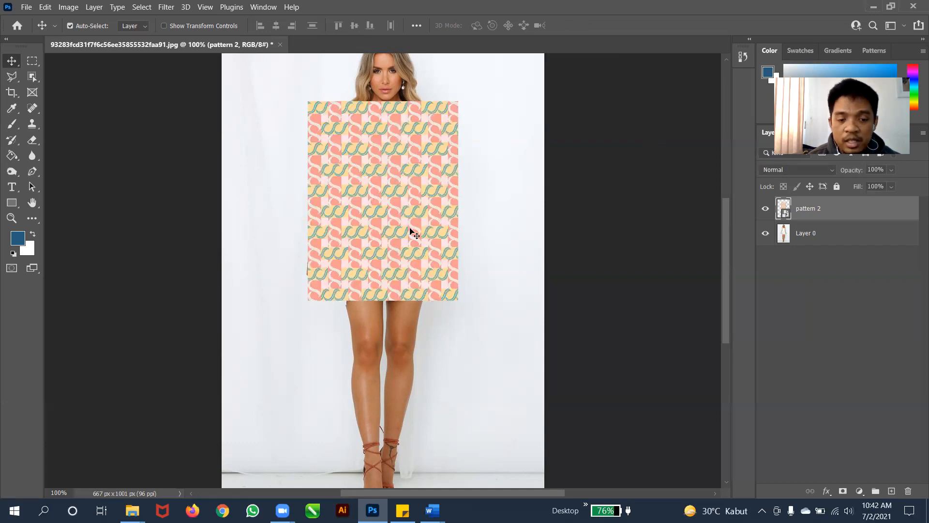
Shrink the pattern to about 23.22% wide by 22.29% high and move it over the model's chest
key("ctrl+t")
left_click_drag(457, 300, 338, 356)
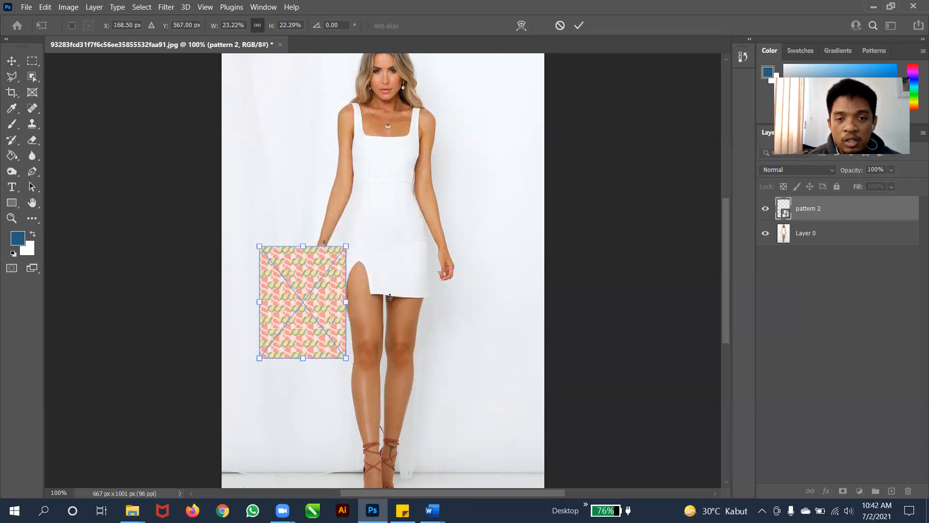
left_click_drag(296, 329, 415, 290)
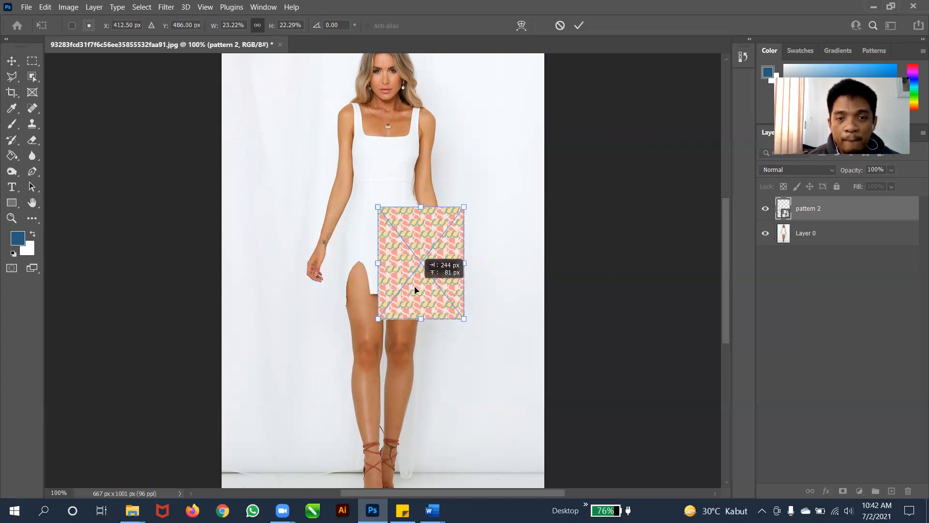
left_click_drag(415, 291, 415, 290)
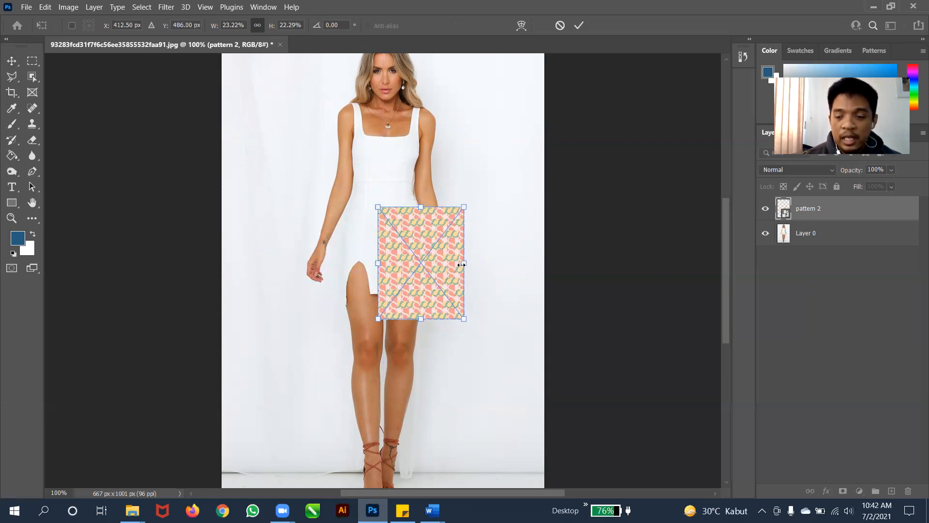
key("Return")
left_click_drag(439, 249, 391, 137)
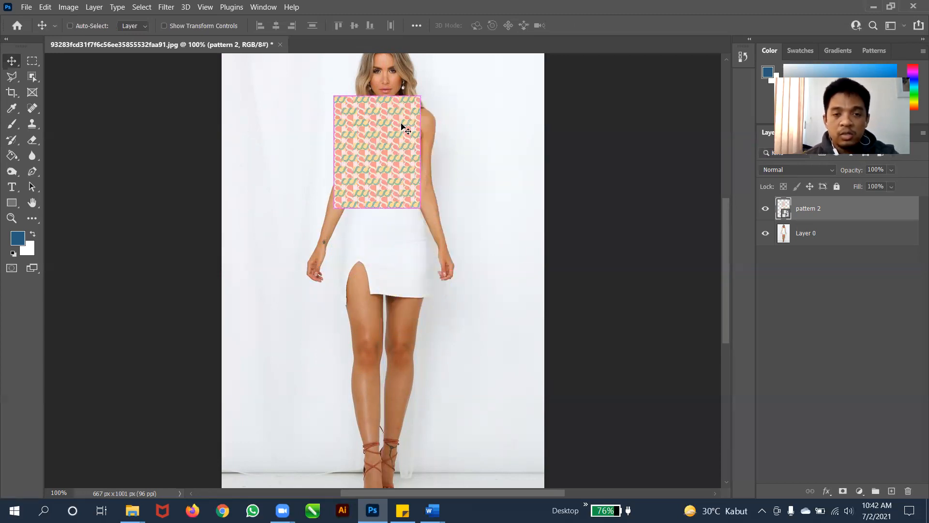
Enlarge the pattern to about 41.77% wide by 40.09% high so it covers the dress from neckline to hem
key("ctrl+t")
left_click_drag(415, 205, 478, 307)
left_click_drag(422, 263, 401, 270)
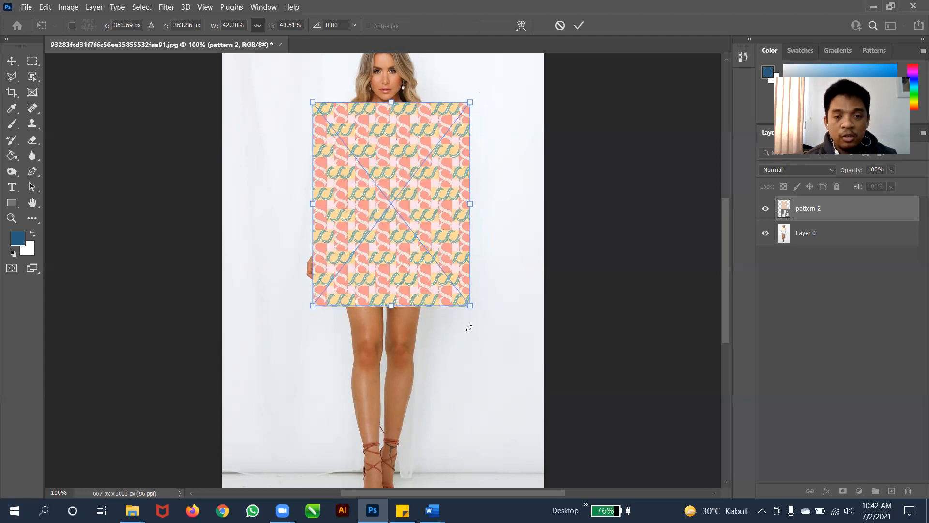
mouse_move(469, 306)
left_mouse_down()
mouse_move(452, 287)
mouse_move(467, 304)
left_mouse_up()
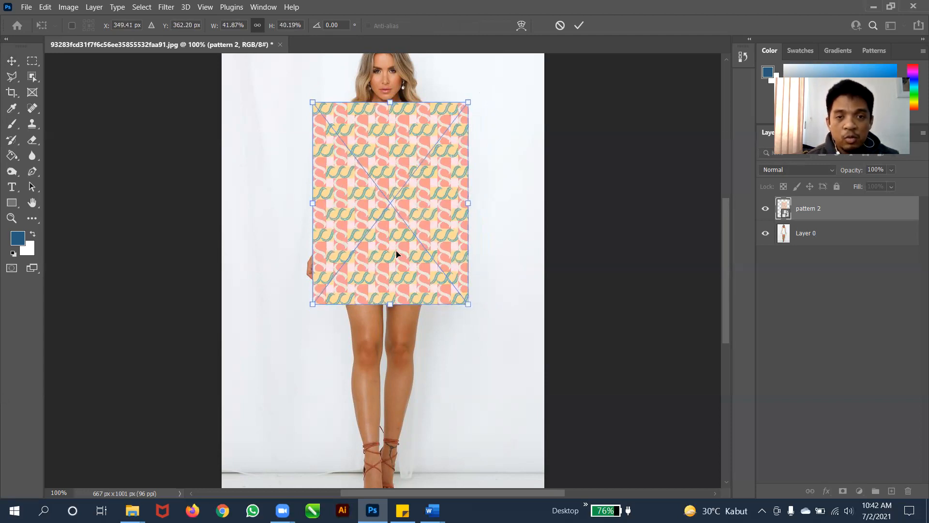
left_click_drag(468, 103, 474, 109)
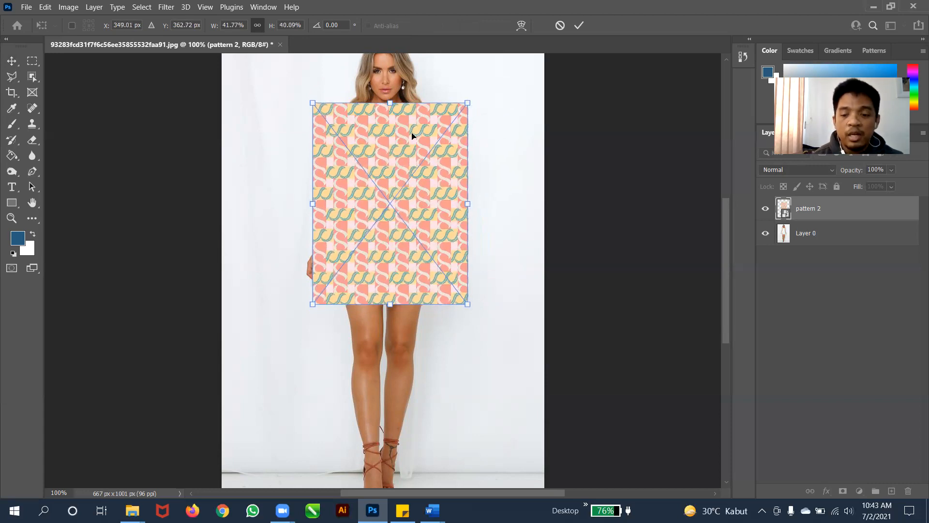
key("Return")
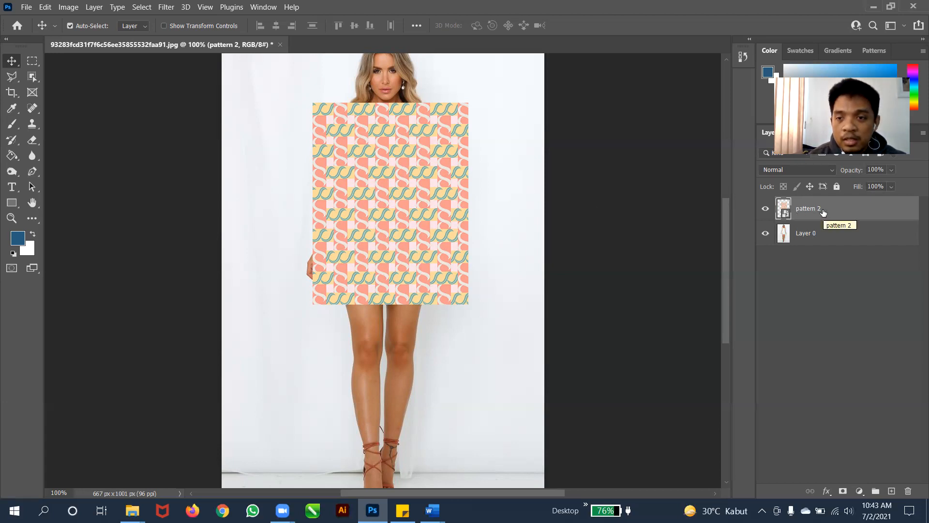
Make Layer 0 the active layer and hide the pattern 2 layer to expose the dress
left_click(812, 236)
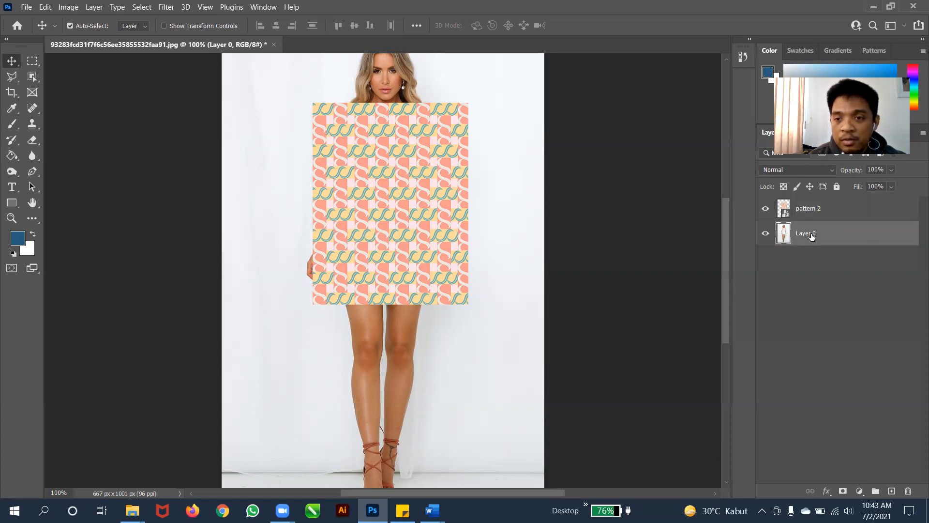
left_click(765, 210)
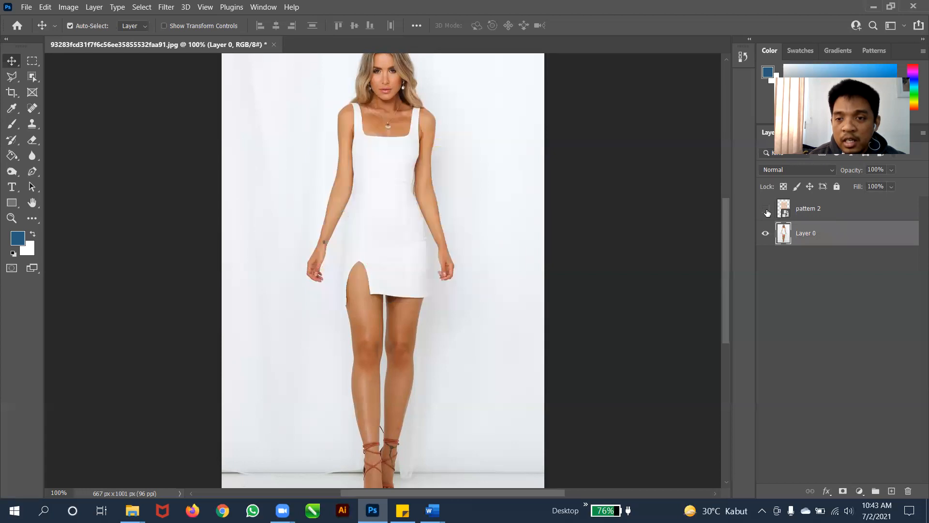
left_click(766, 210)
left_click(766, 210)
Start a Polygonal Lasso outline at the dress strap beside the model's left shoulder and trace down that side past the hip
left_click(12, 77)
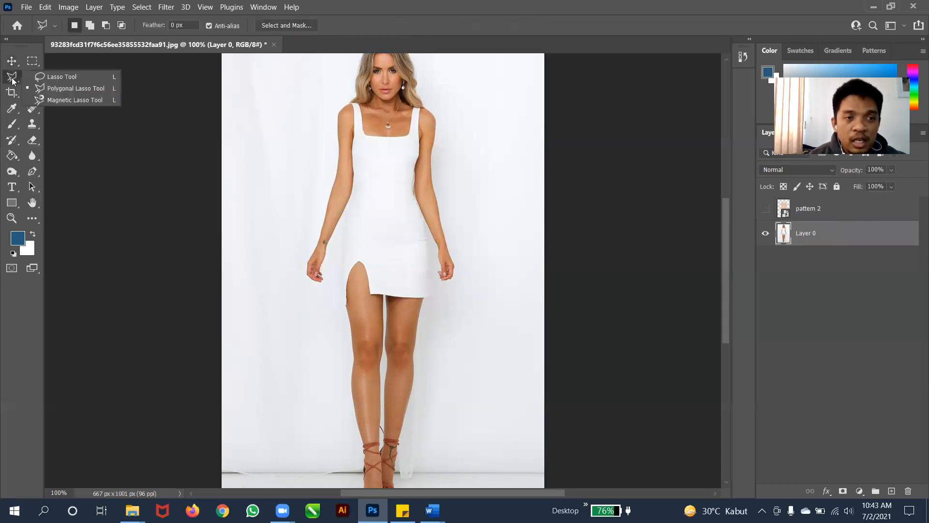
left_click(50, 88)
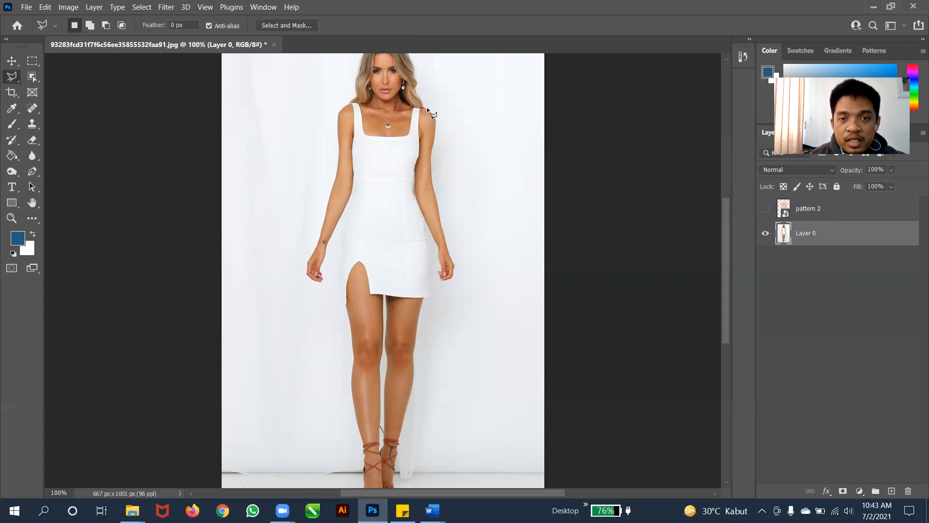
scroll(409, 197, "up", 2)
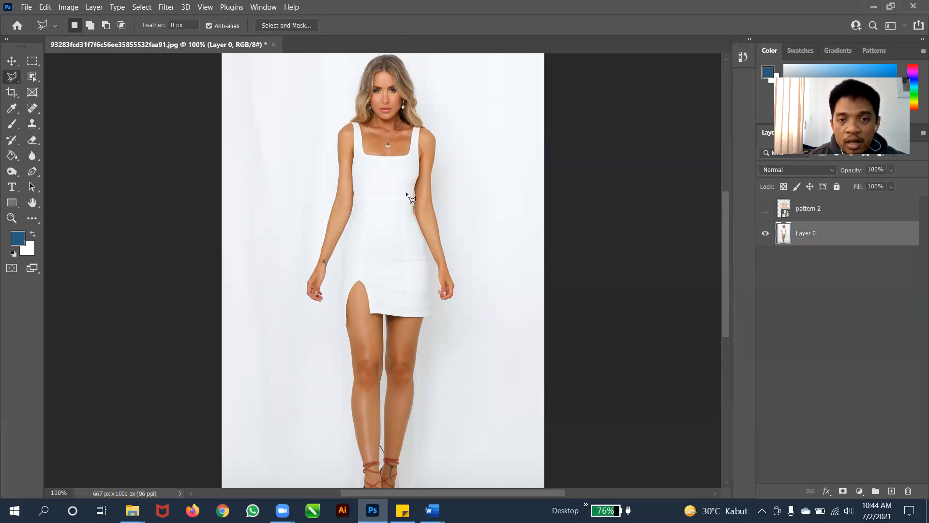
key("ctrl+plus")
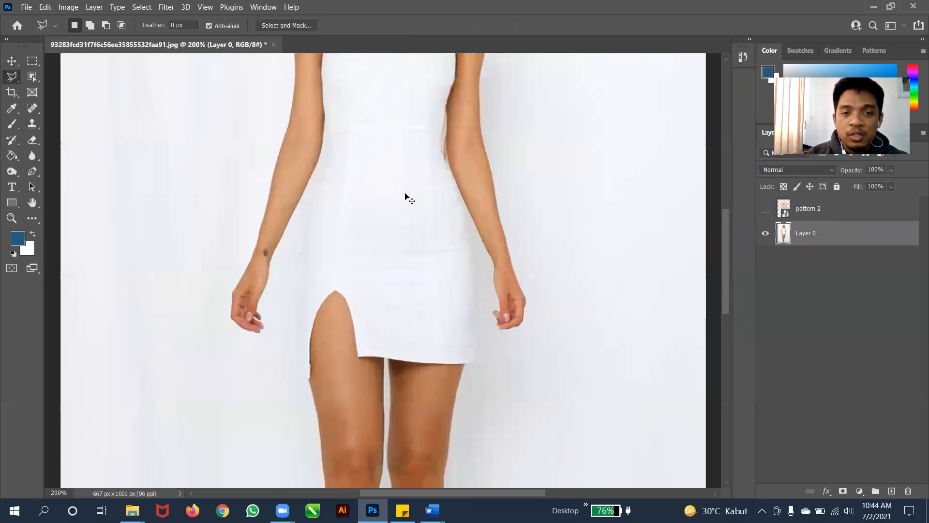
scroll(532, 213, "up", 1)
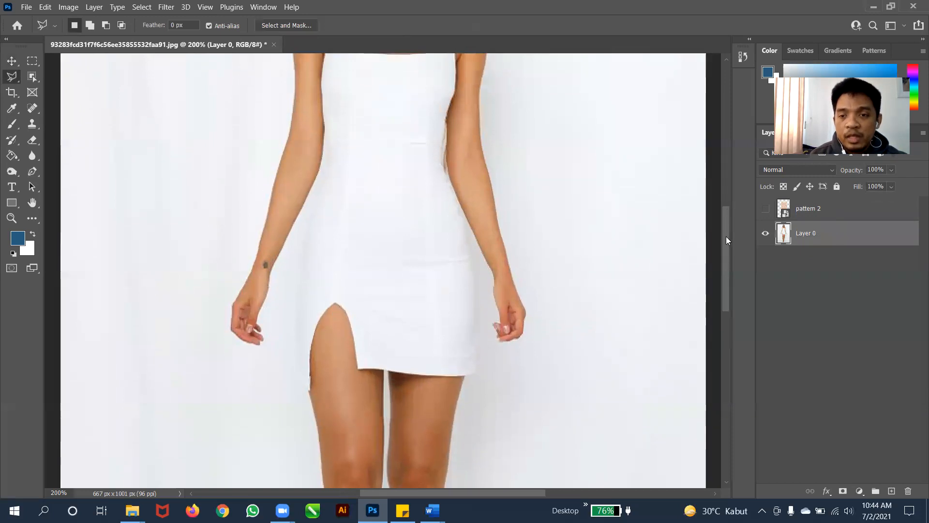
left_click_drag(725, 236, 723, 208)
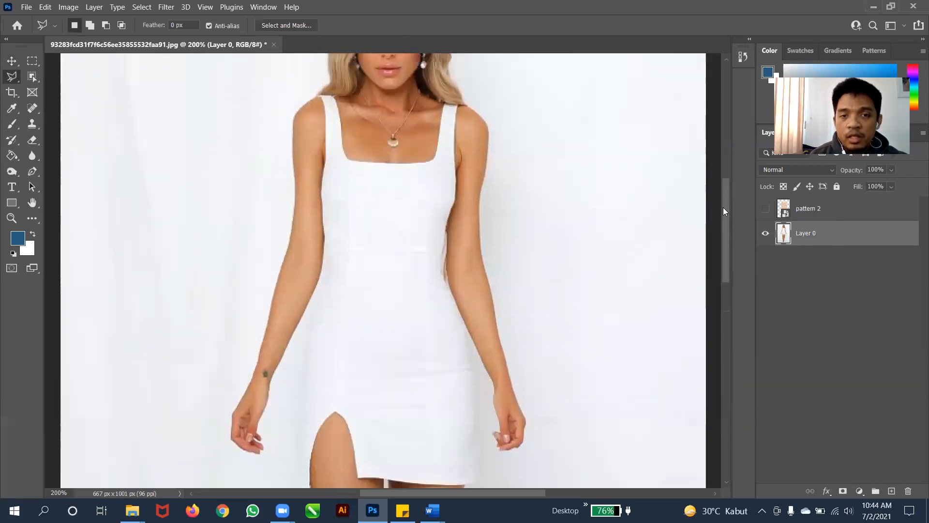
left_click(457, 116)
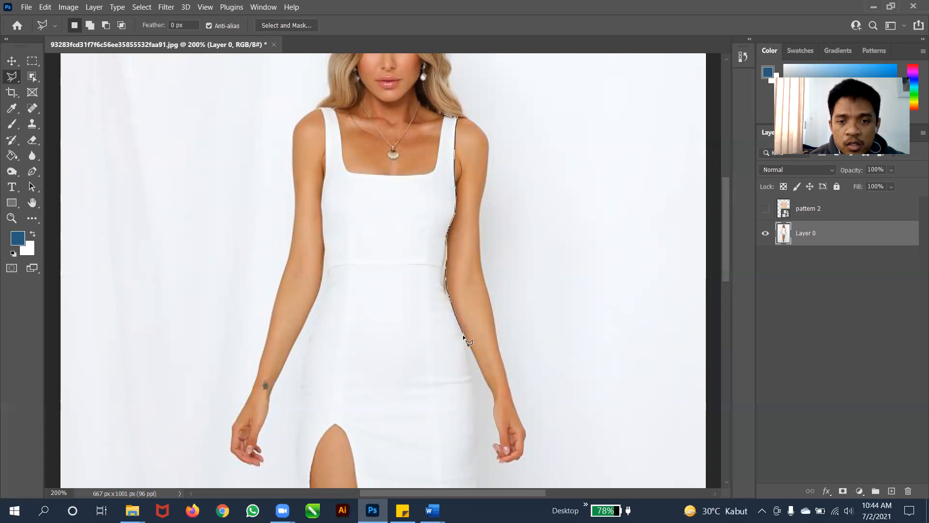
left_click(470, 369)
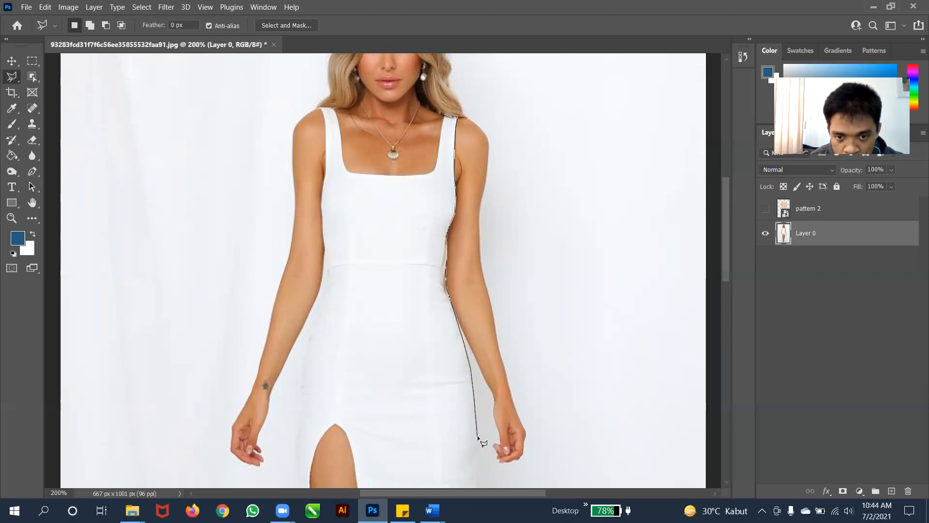
left_click(478, 448)
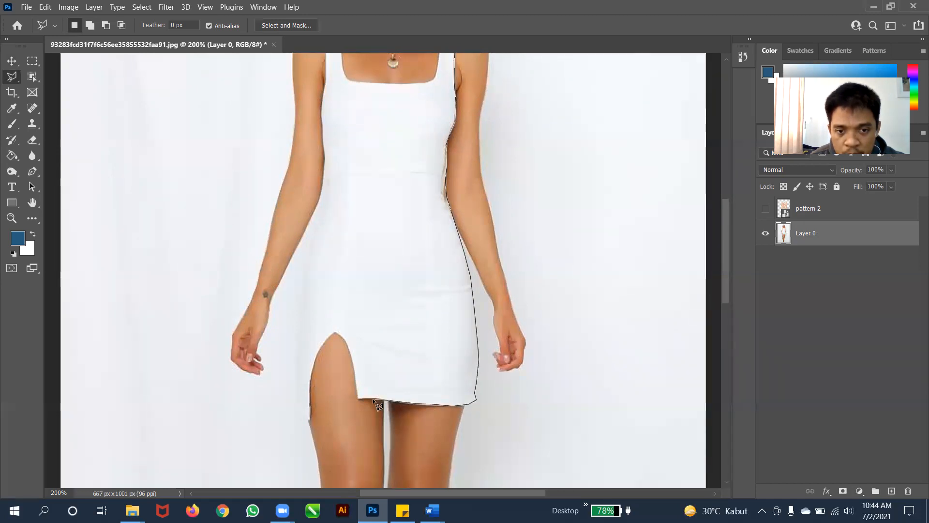
Continue the outline along the hem and leg slit, up the opposite side and around the neckline, closing the dress selection
left_click(356, 397)
left_click(354, 365)
left_click(348, 348)
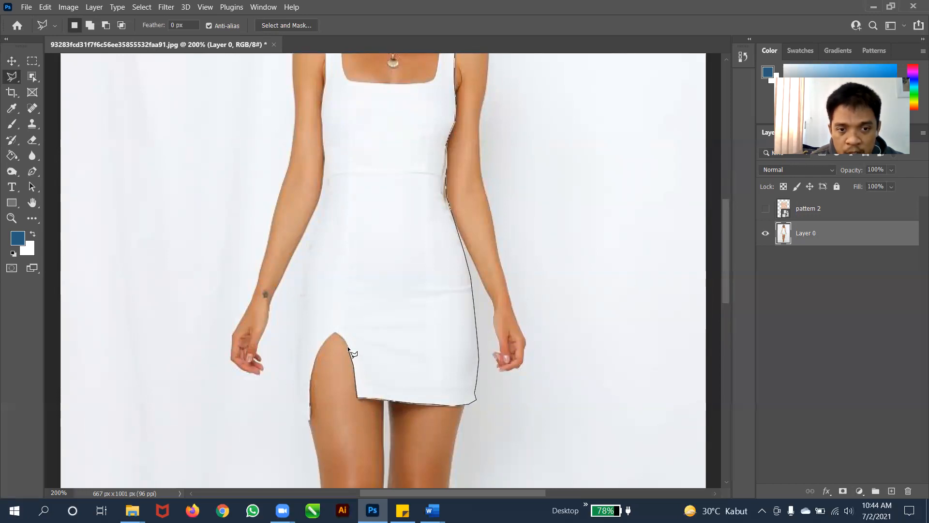
left_click(334, 331)
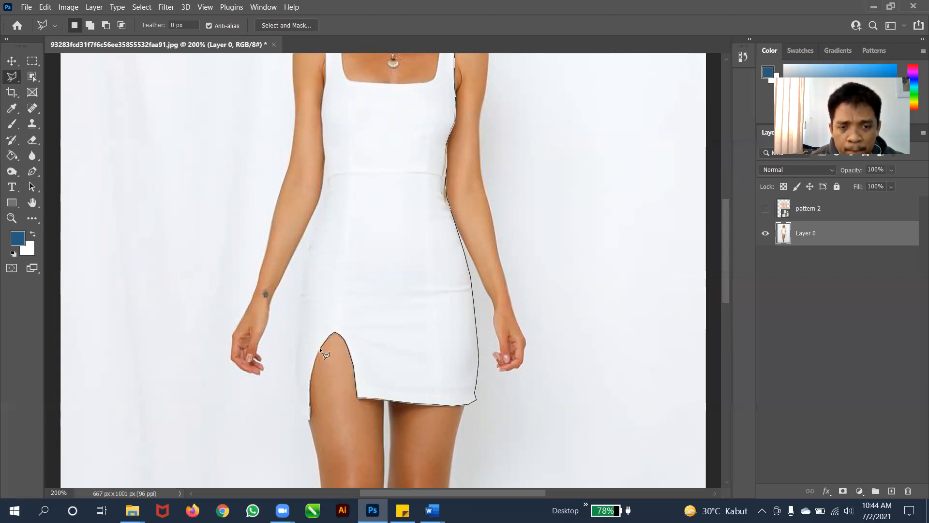
left_click(314, 362)
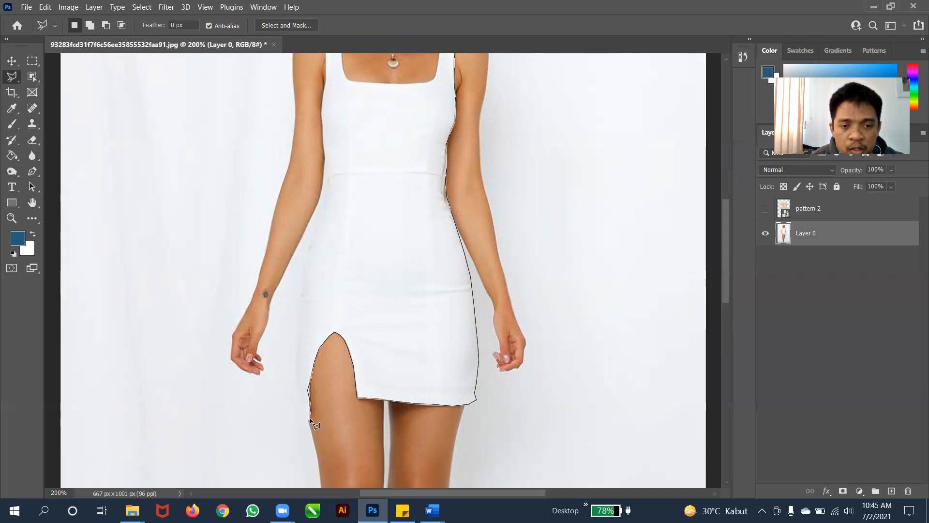
left_click(295, 373)
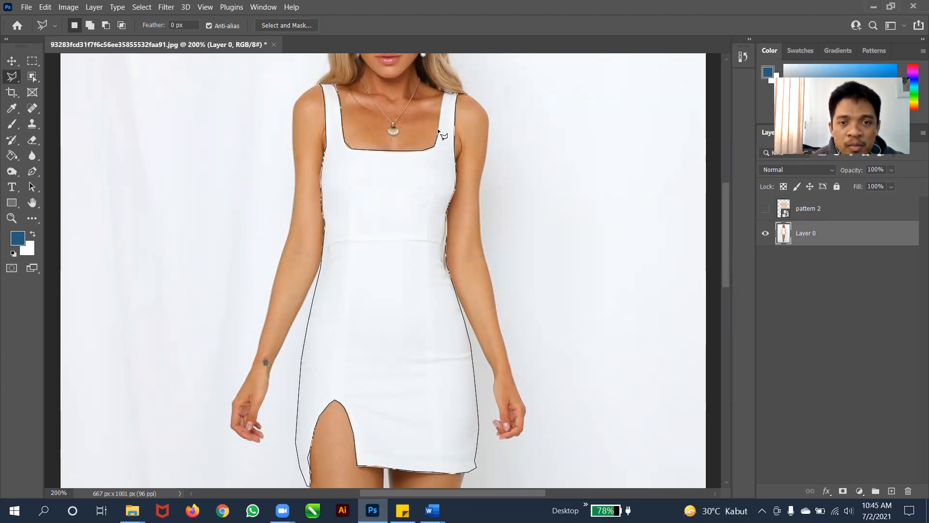
left_click(445, 97)
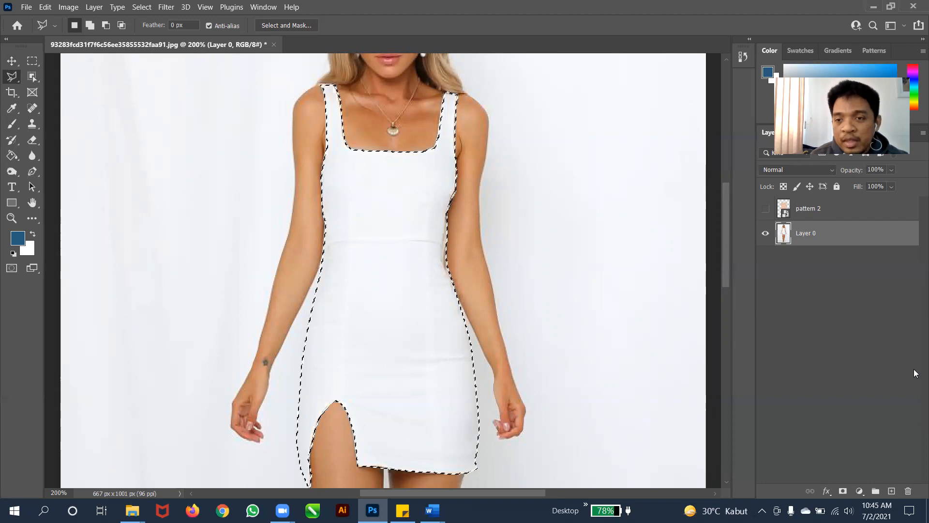
Show the pattern 2 layer, make it active and rasterize it
left_click(765, 208)
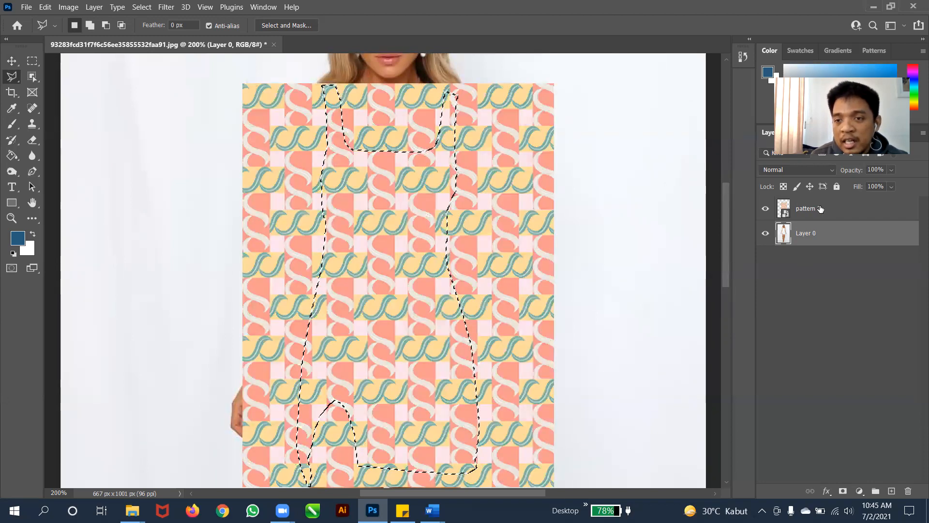
left_click(820, 208)
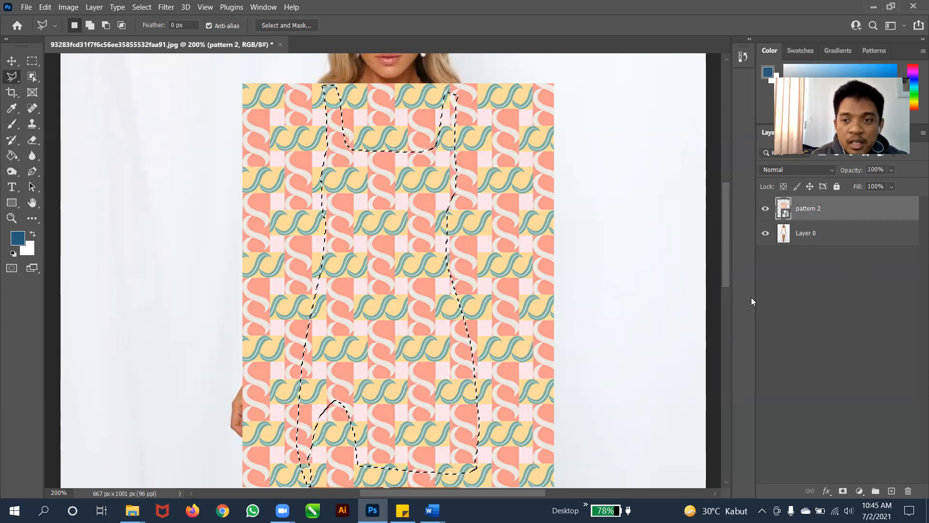
right_click(825, 206)
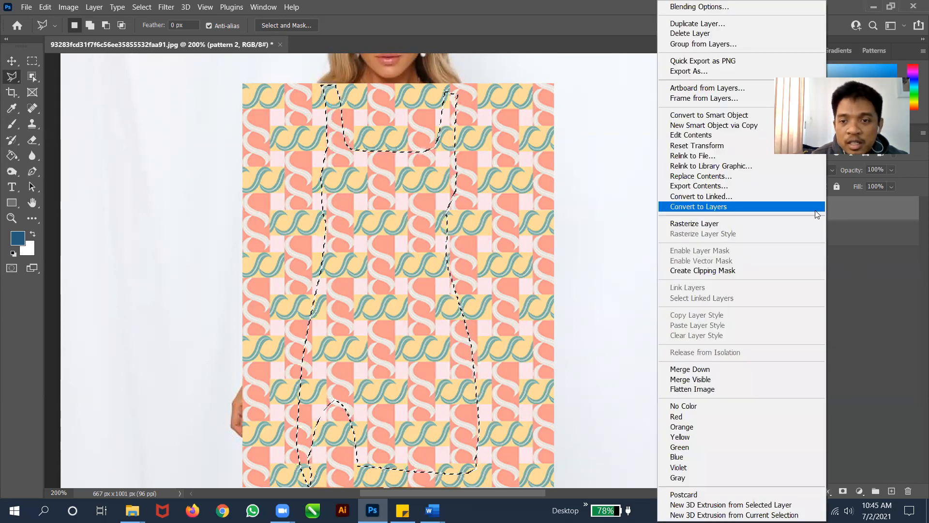
left_click(757, 223)
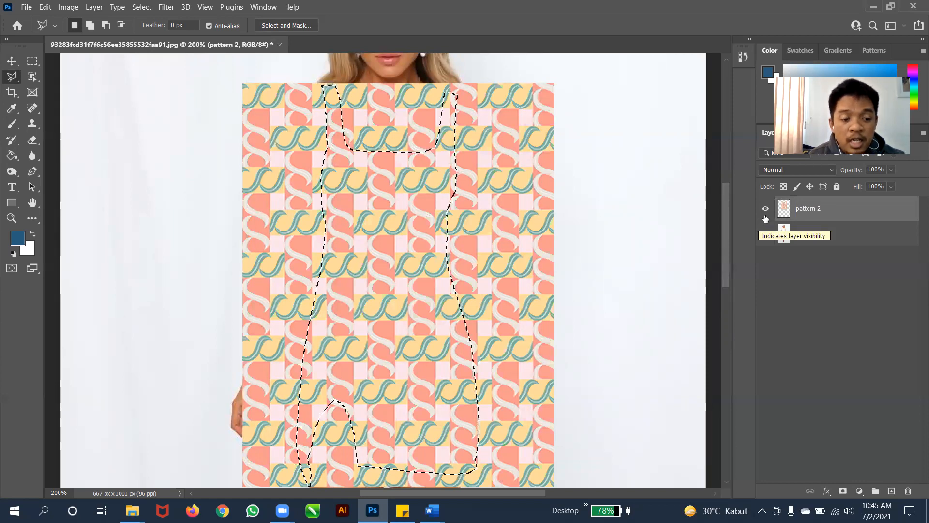
Copy the selected dress-shaped part of the pattern onto a new layer and delete the original pattern 2 layer
key("Delete")
key("ctrl+d")
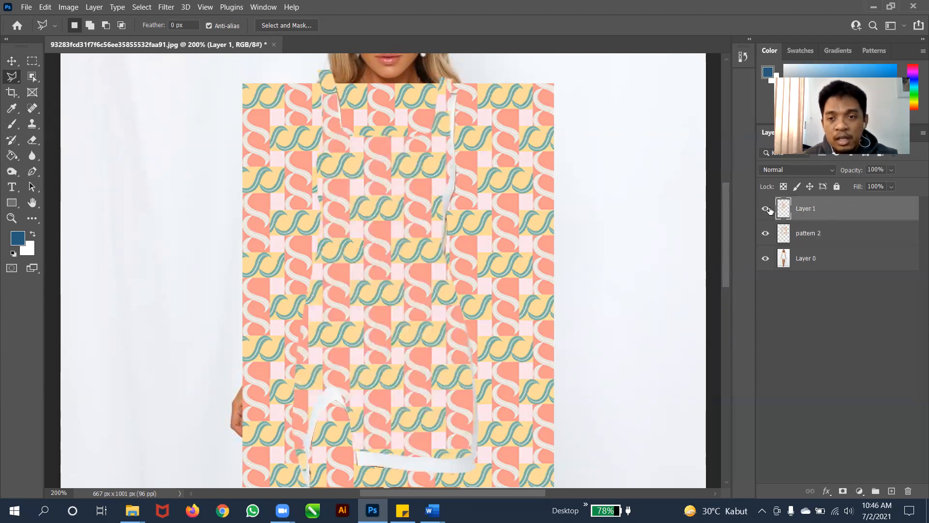
left_click(818, 238)
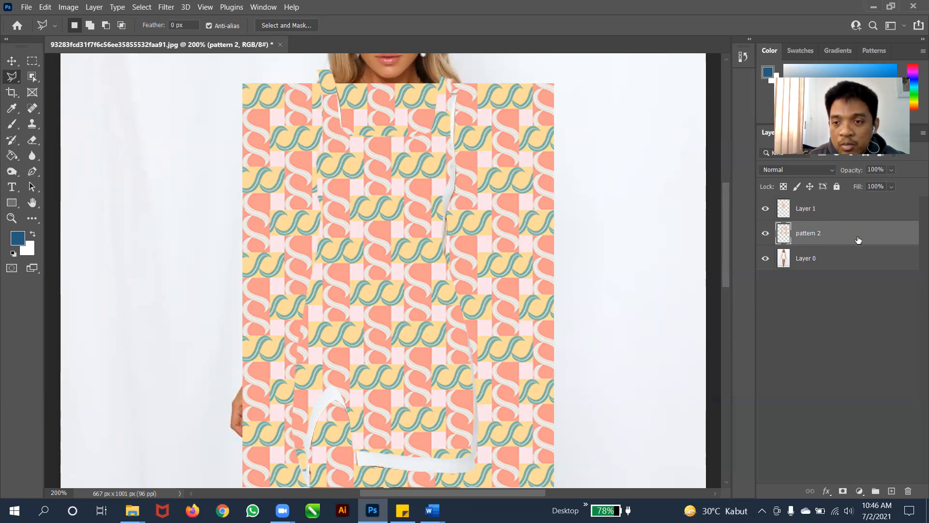
left_click(908, 491)
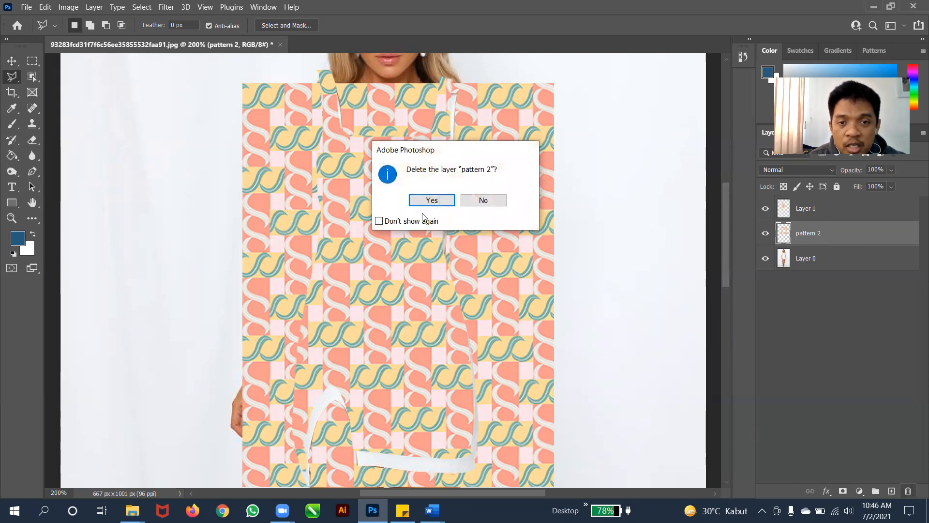
left_click(435, 200)
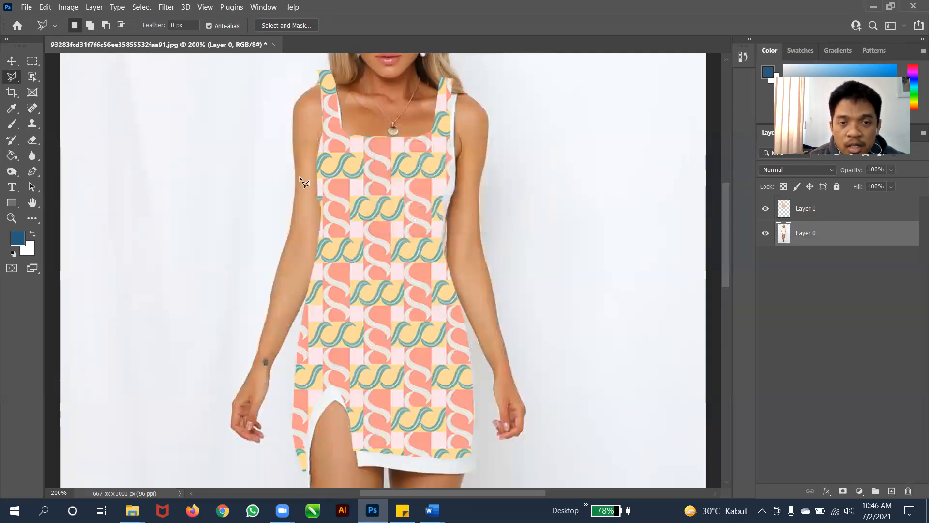
Nudge the dress-shaped pattern layer down and to the right until it lines up with the white dress's edges
left_click(17, 60)
left_click_drag(350, 247, 350, 250)
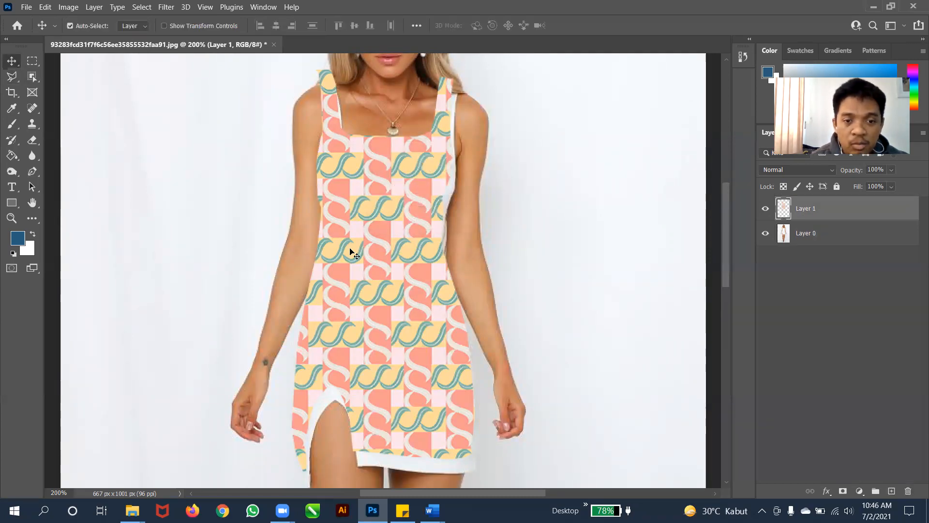
key("Down")
key("Down")
key("Down")
key("Down")
key("Down")
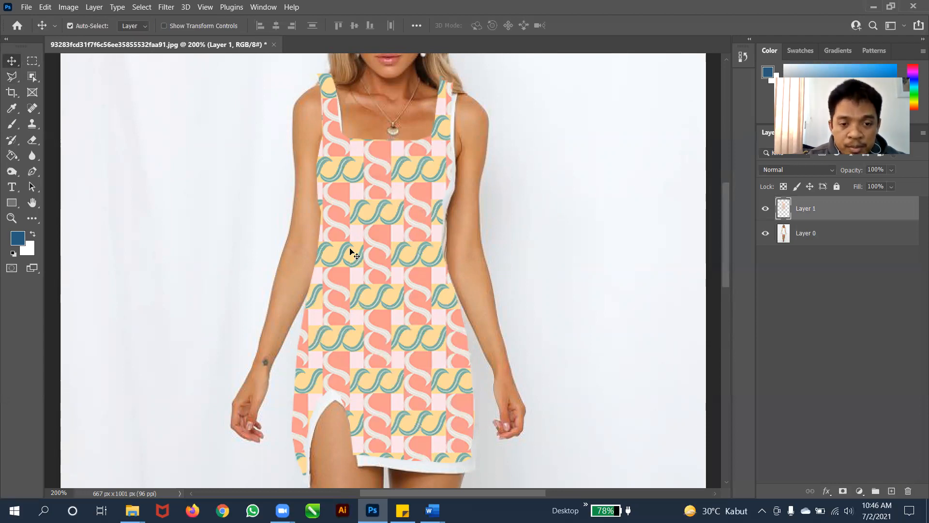
key("Right")
key("Right")
key("Right")
key("Right")
key("Down")
key("Down")
key("Down")
key("Down")
key("Down")
key("Down")
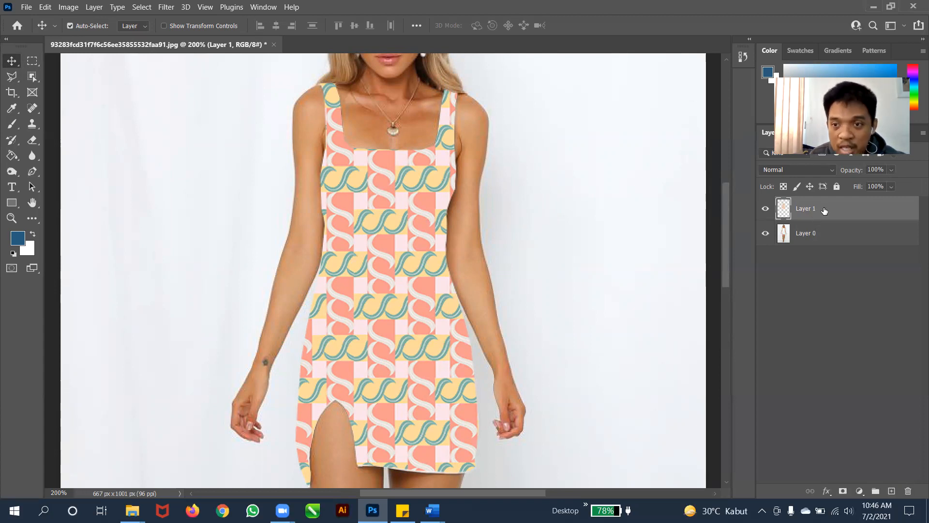
Set the blend mode of the dress-shaped pattern layer to Multiply
left_click(828, 170)
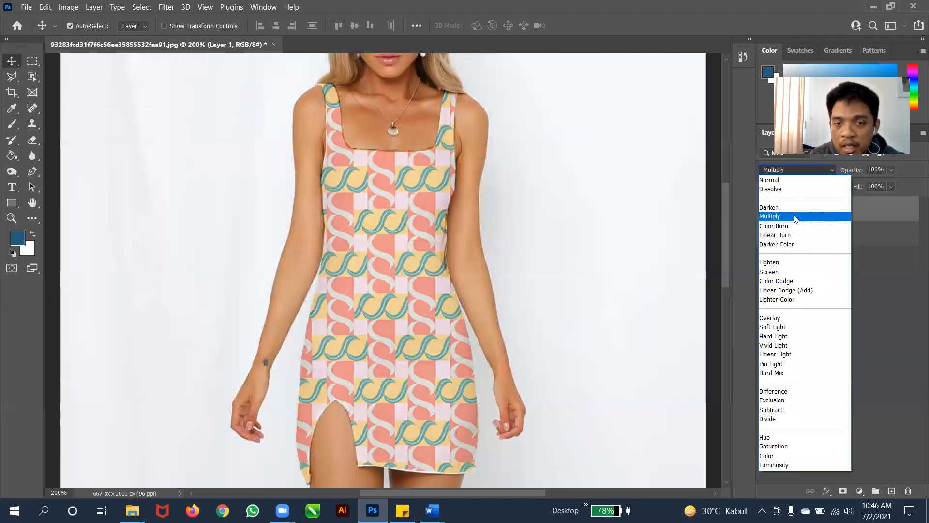
left_click(794, 218)
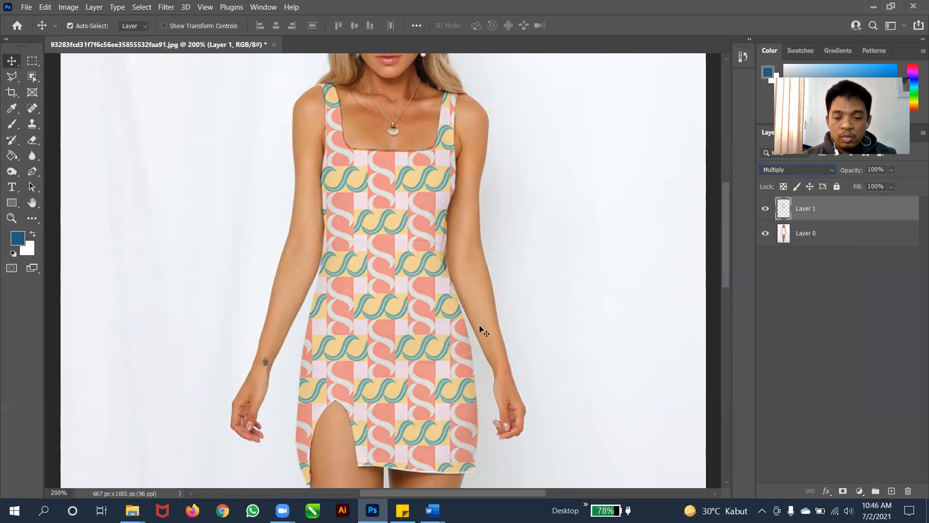
Examine the pattern's blending with the dress's folds and shading, both close up and at full-figure view
key("ctrl+plus")
key("ctrl+plus")
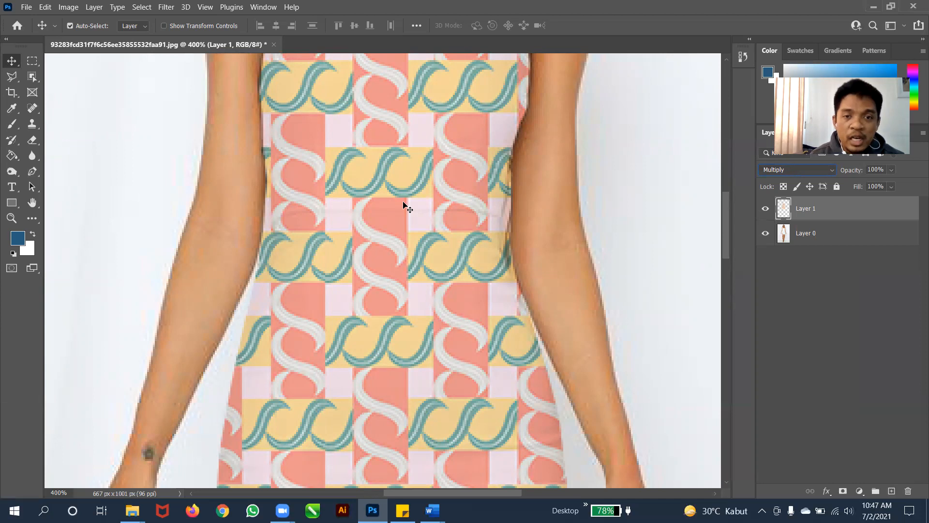
key("ctrl+minus")
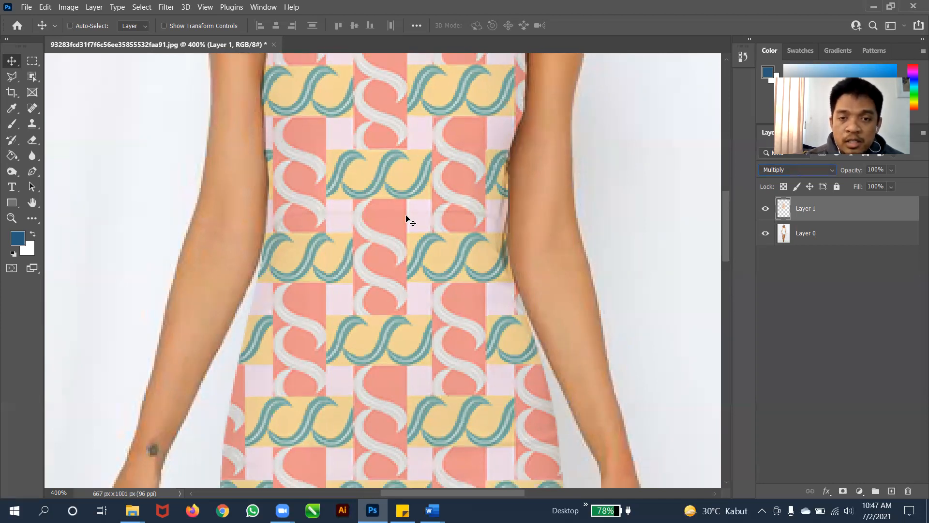
key("ctrl+minus")
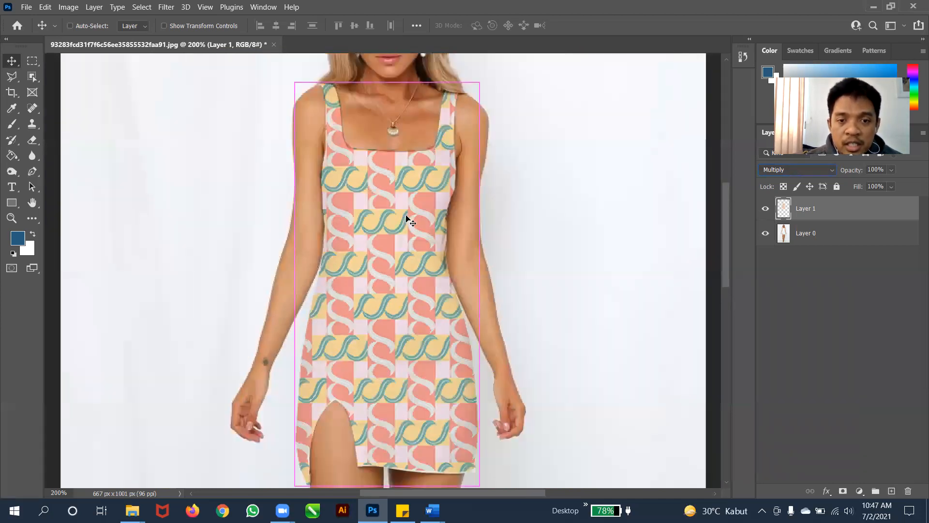
key("ctrl+minus")
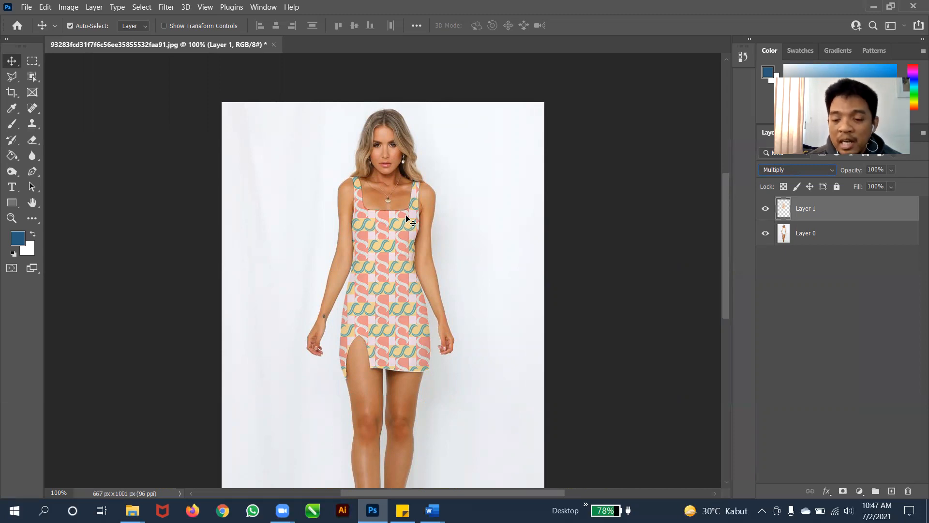
key("ctrl+plus")
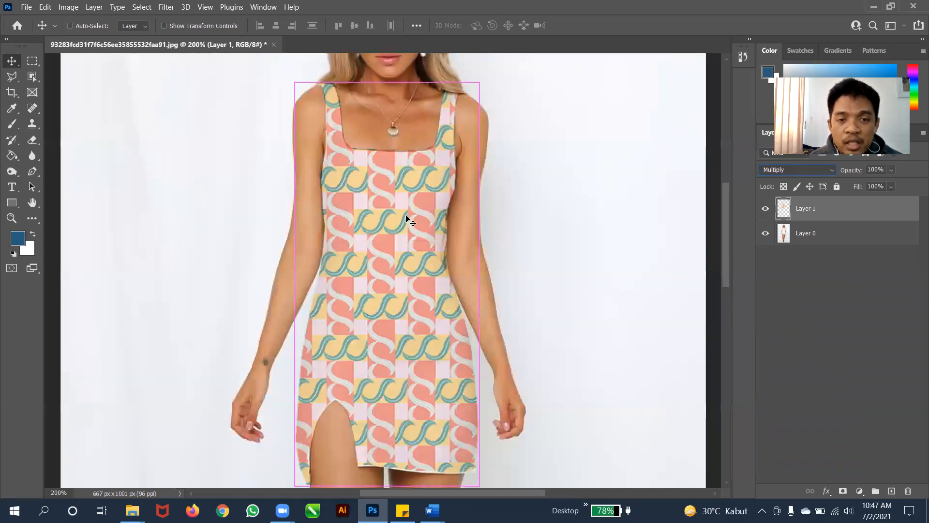
key("ctrl+plus")
key("ctrl+plus")
key("ctrl+plus")
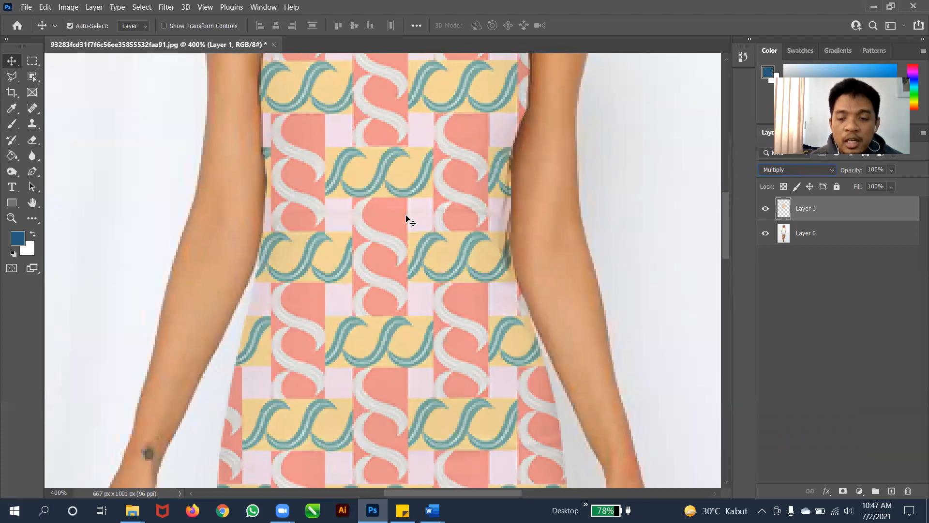
key("ctrl+minus")
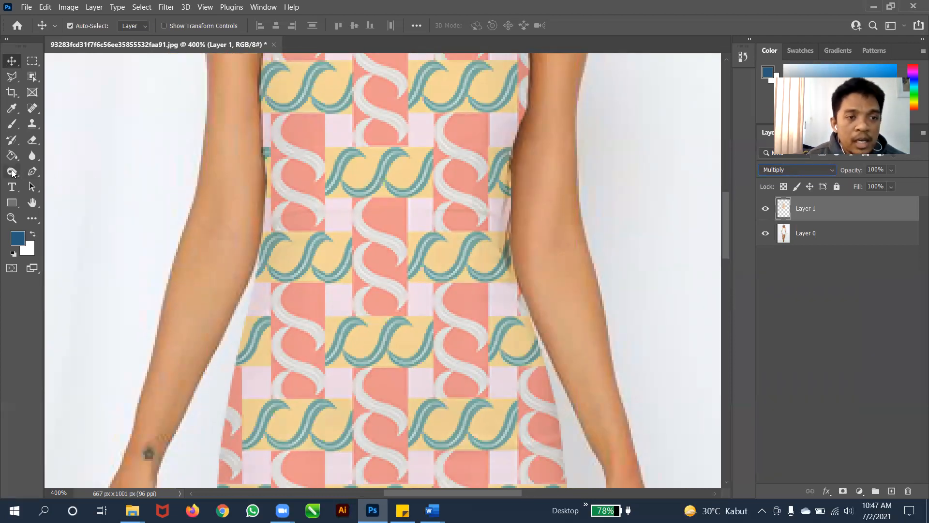
Choose the Burn tool for the pattern layer with a 10 px brush and 70% exposure
left_click(11, 171)
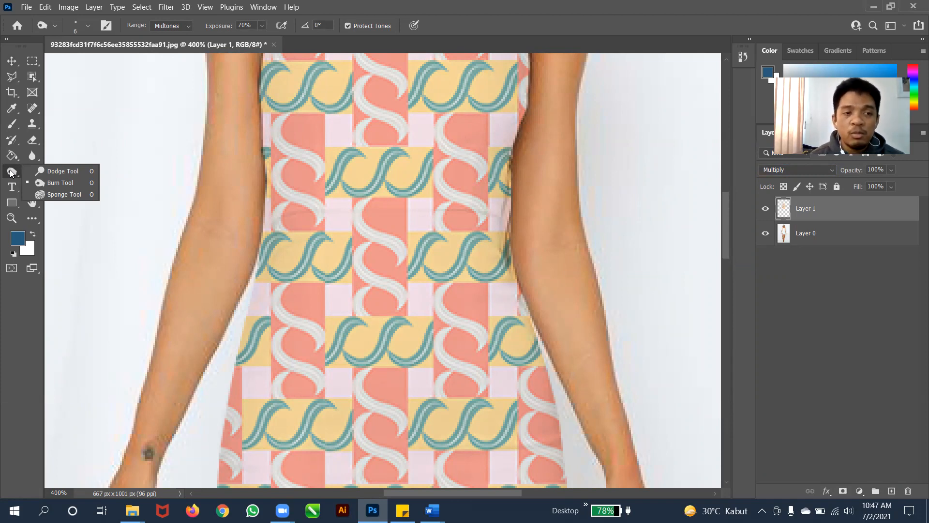
left_click(70, 184)
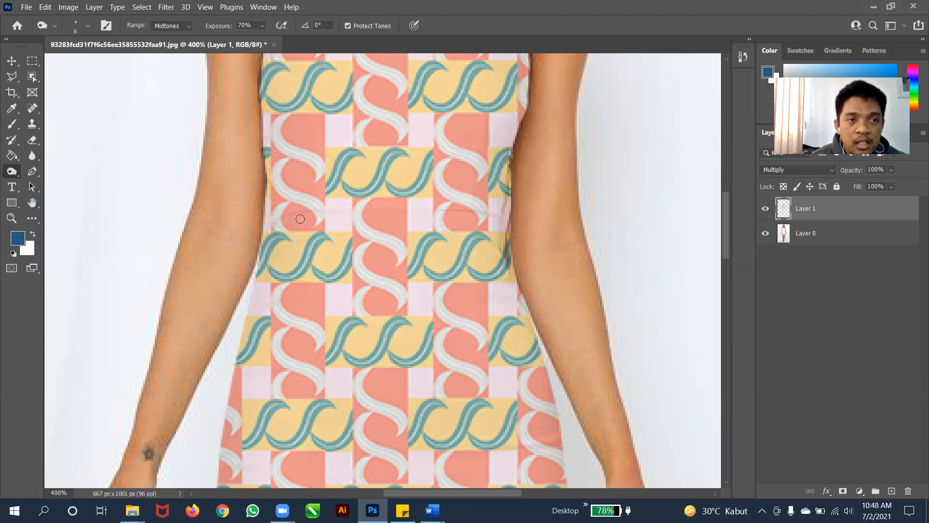
left_click(87, 26)
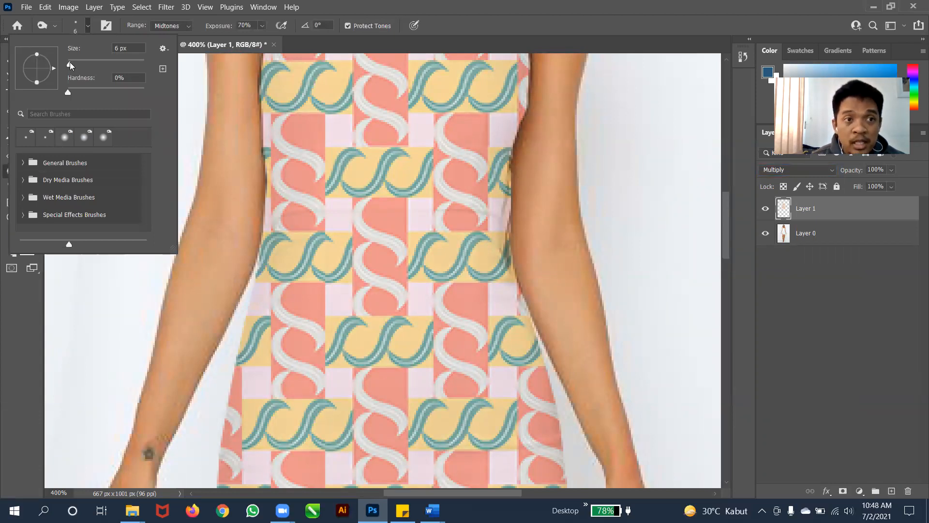
mouse_move(71, 65)
left_mouse_down()
mouse_move(117, 65)
mouse_move(74, 64)
left_mouse_up()
left_click(88, 27)
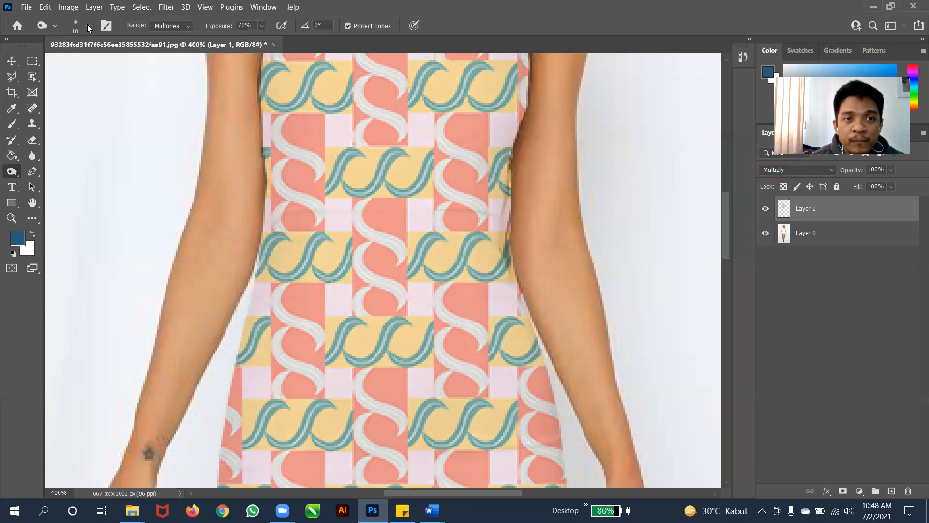
left_click(264, 24)
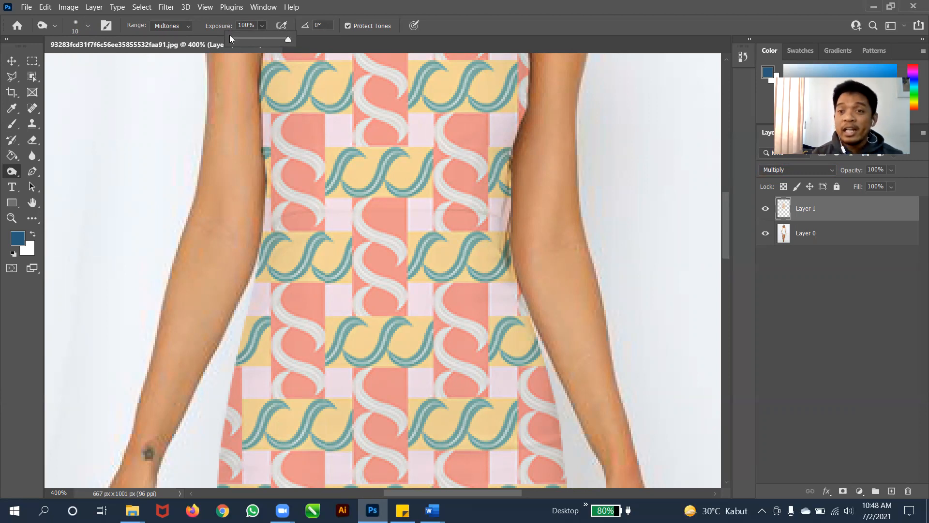
left_click(242, 25)
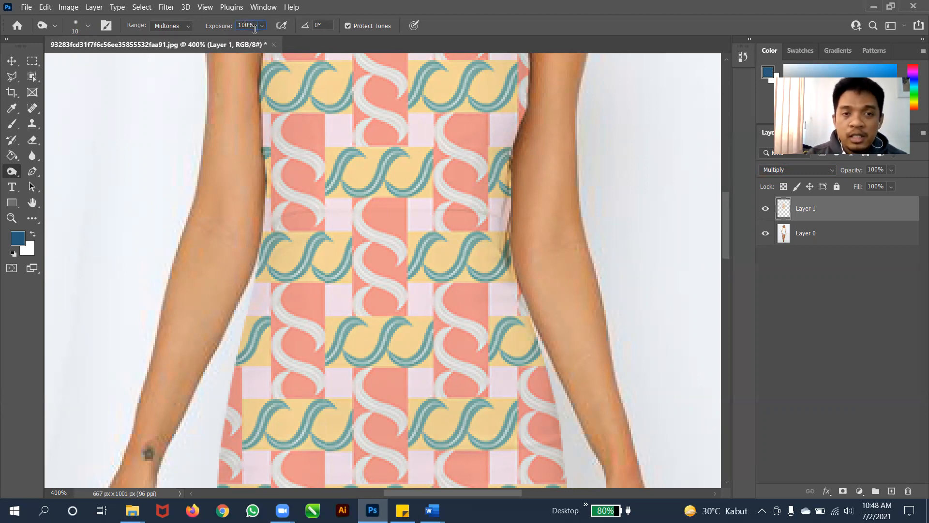
type("0")
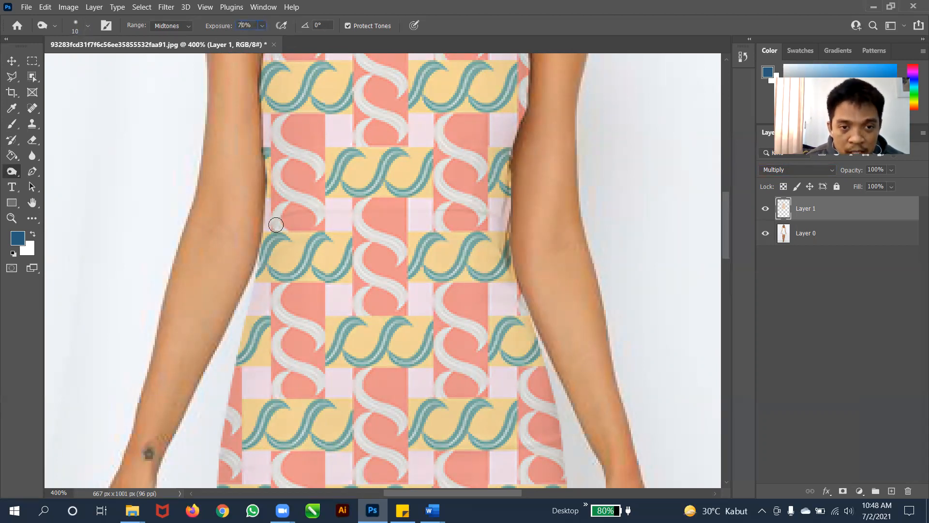
Reduce the Burn brush size to 6 px and darken the waist seam crease across the dress pattern
left_click(87, 27)
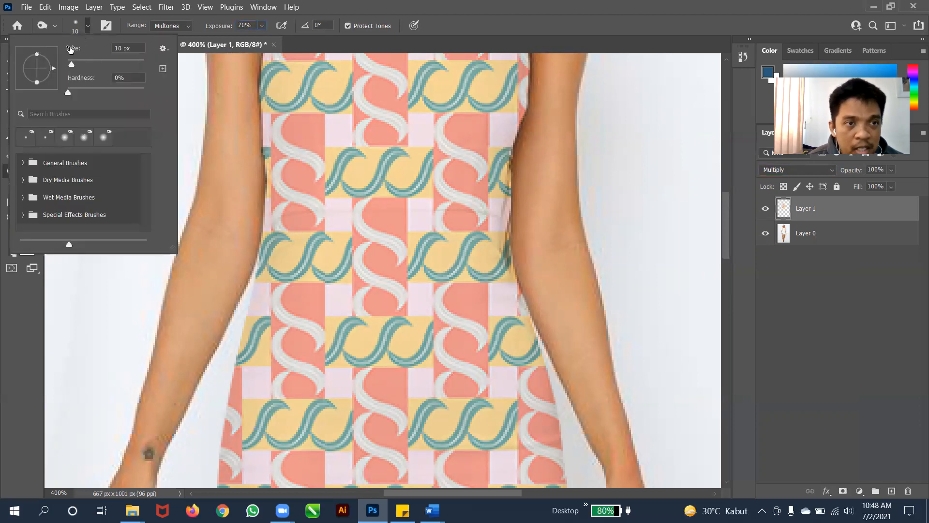
type("6")
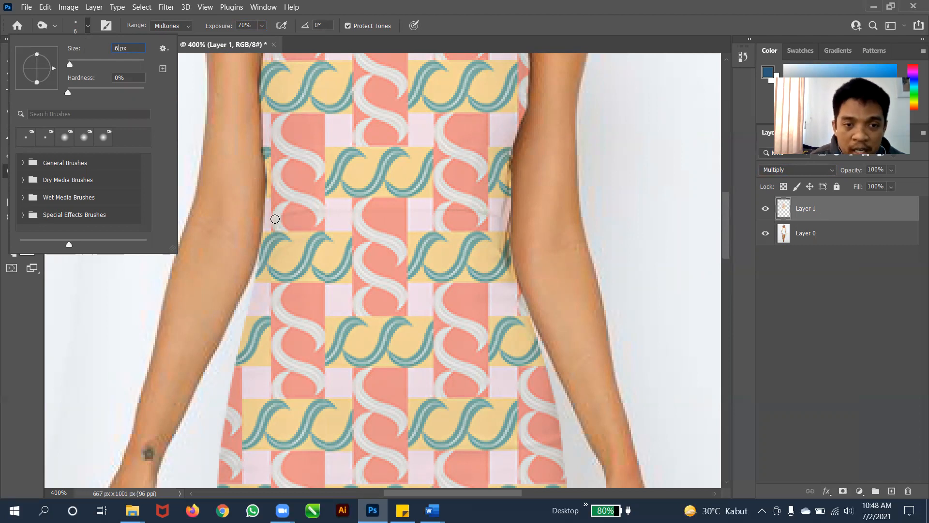
mouse_move(271, 225)
left_mouse_down()
mouse_move(313, 211)
mouse_move(377, 212)
left_mouse_up()
mouse_move(276, 224)
left_mouse_down()
mouse_move(375, 210)
mouse_move(498, 218)
mouse_move(432, 213)
mouse_move(493, 211)
left_mouse_up()
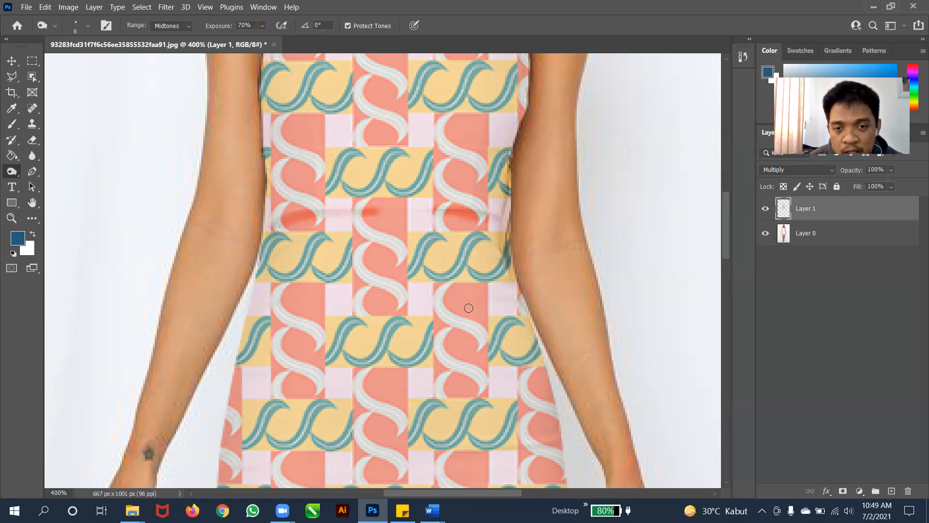
Burn the fold lines near the dress's outer hip edge, across the coral block and the adjoining yellow band
scroll(467, 308, "up", 1)
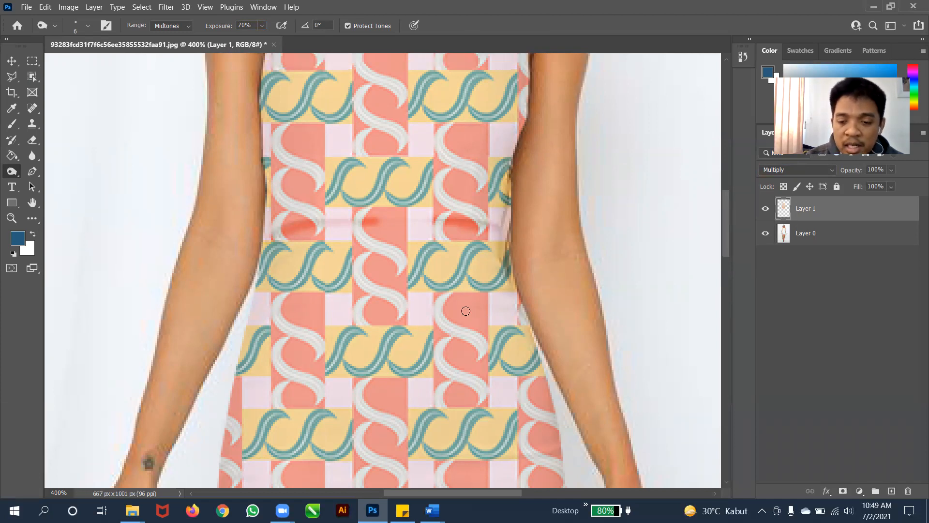
key("ctrl+plus")
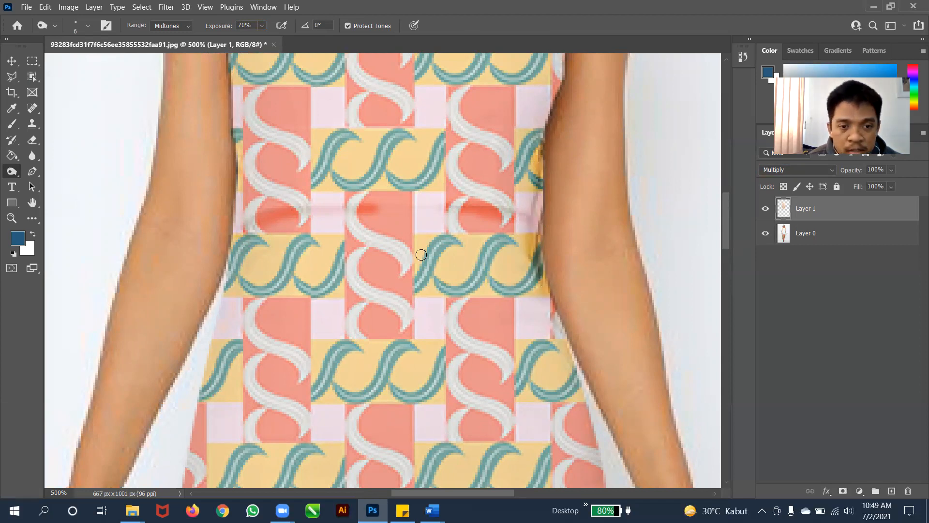
scroll(421, 254, "down", 5)
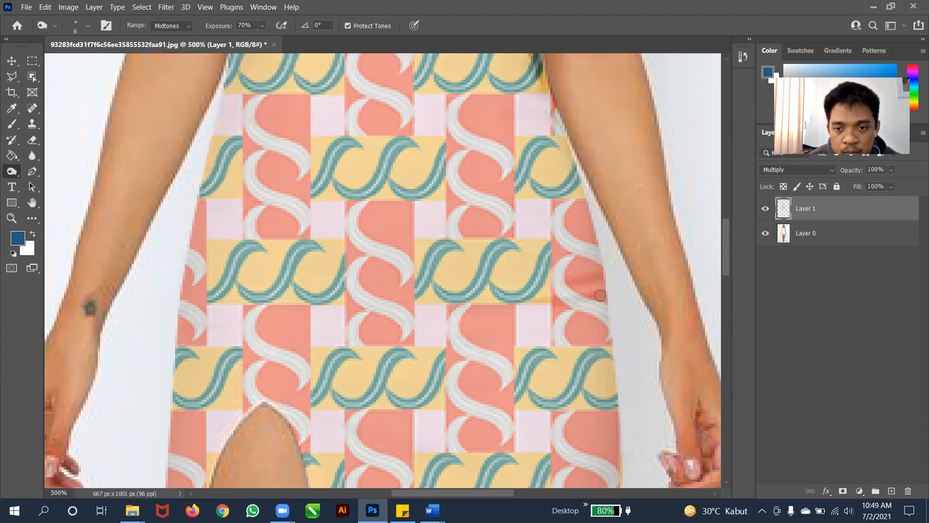
left_click_drag(602, 272, 572, 281)
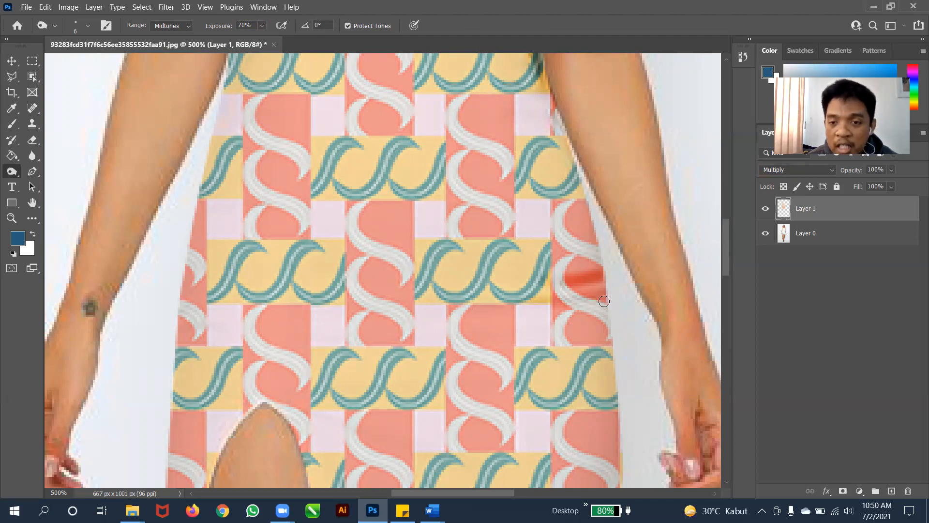
mouse_move(599, 298)
left_mouse_down()
mouse_move(508, 302)
mouse_move(531, 303)
left_mouse_up()
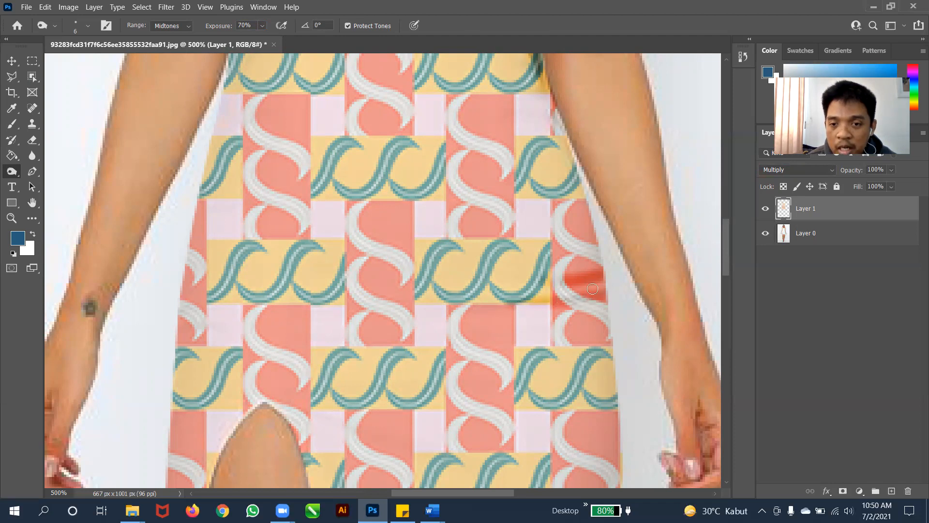
Raise the Burn exposure to 100% and darken the diagonal fold running from the top of the leg slit across the skirt
scroll(561, 316, "down", 3)
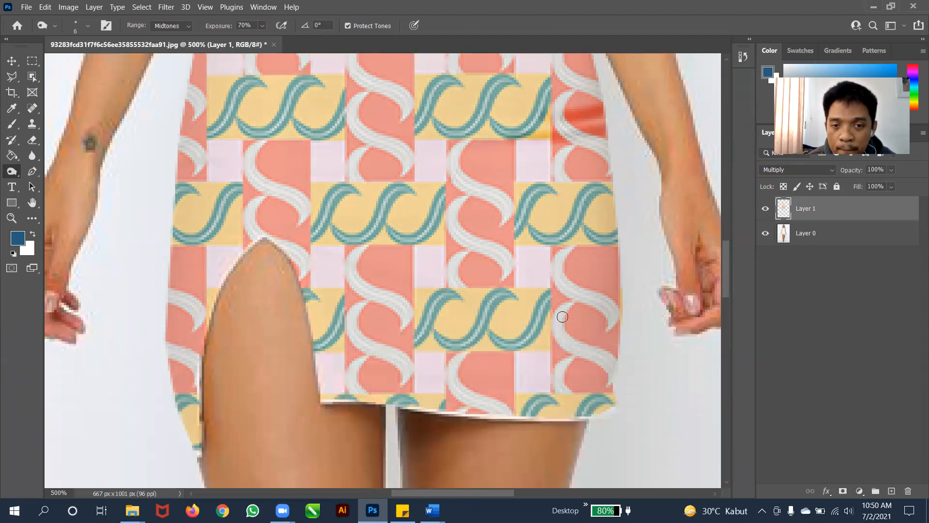
scroll(563, 316, "up", 1)
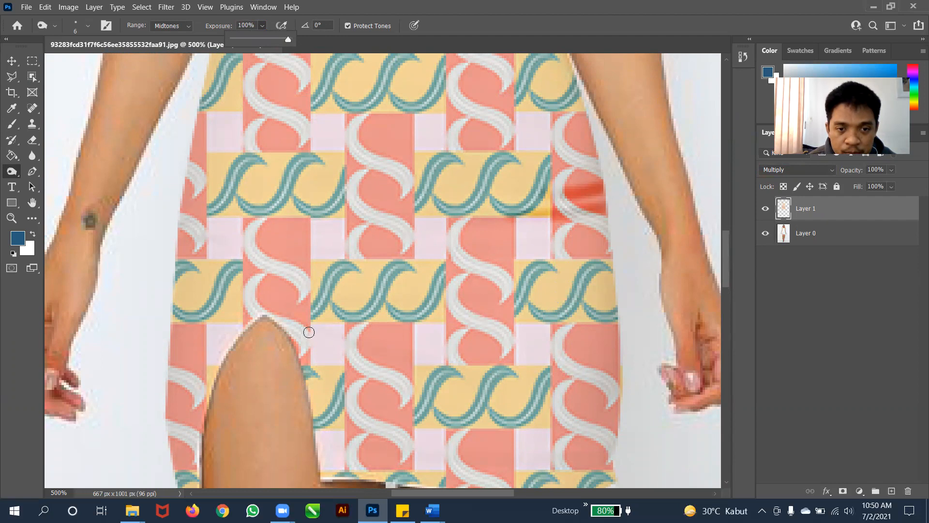
left_click_drag(304, 326, 451, 365)
left_click_drag(291, 319, 467, 359)
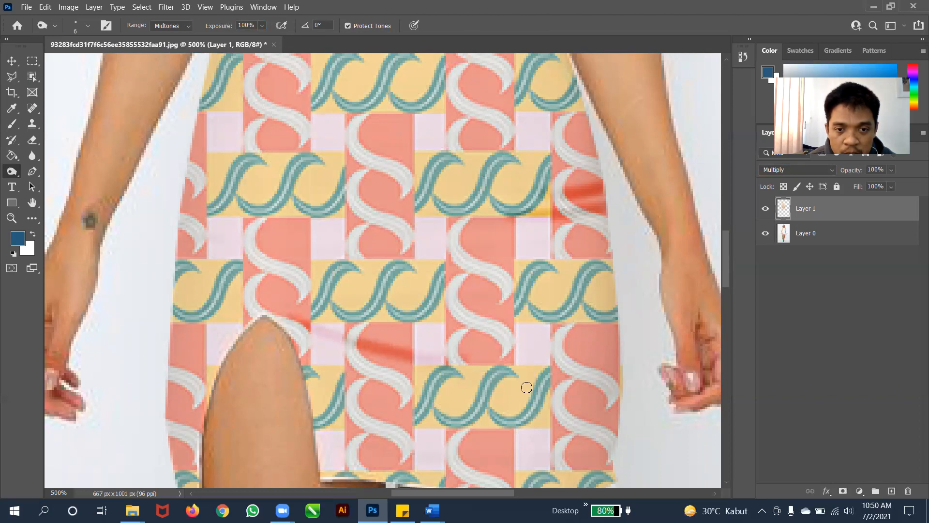
Burn the remaining skirt folds with the pattern layer at 0% opacity as a guide, and restore the layer's opacity to 100%
scroll(556, 395, "down", 2)
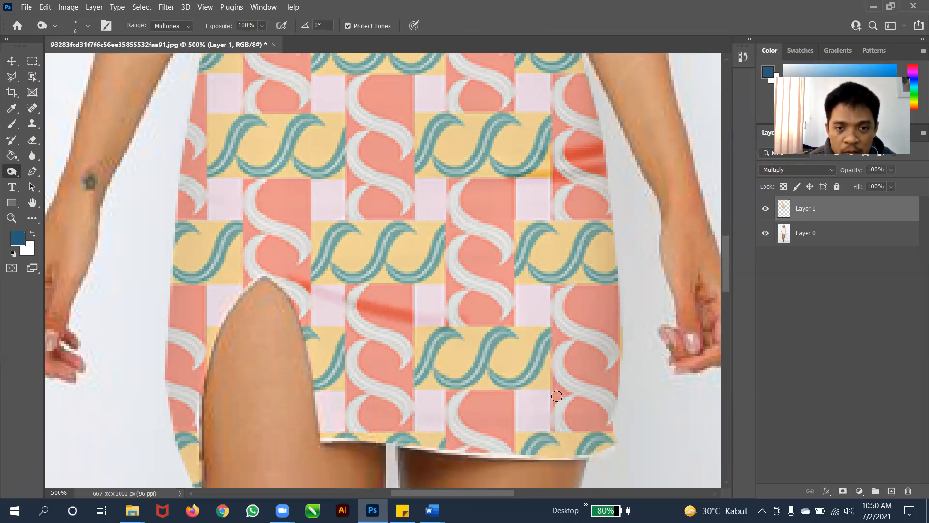
scroll(556, 396, "up", 1)
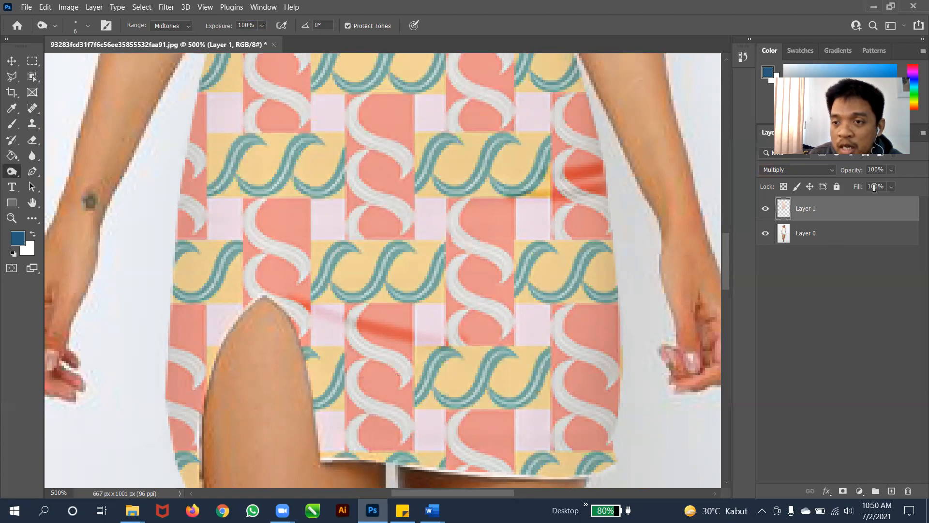
left_click(891, 186)
left_click_drag(905, 185, 846, 186)
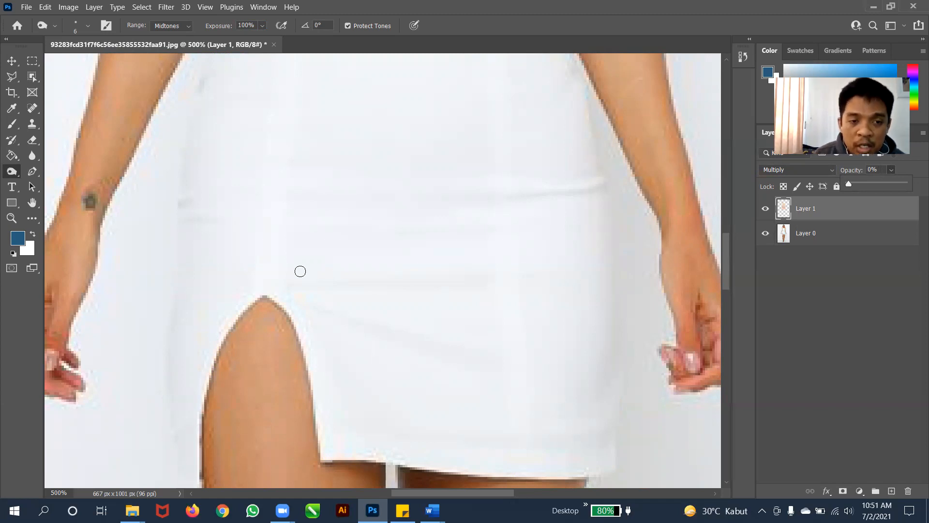
left_click(183, 204)
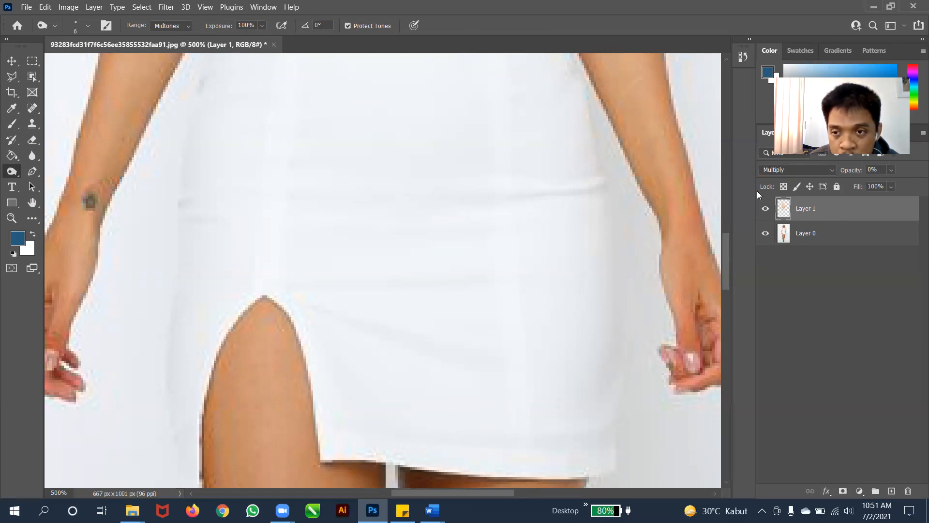
left_click(890, 170)
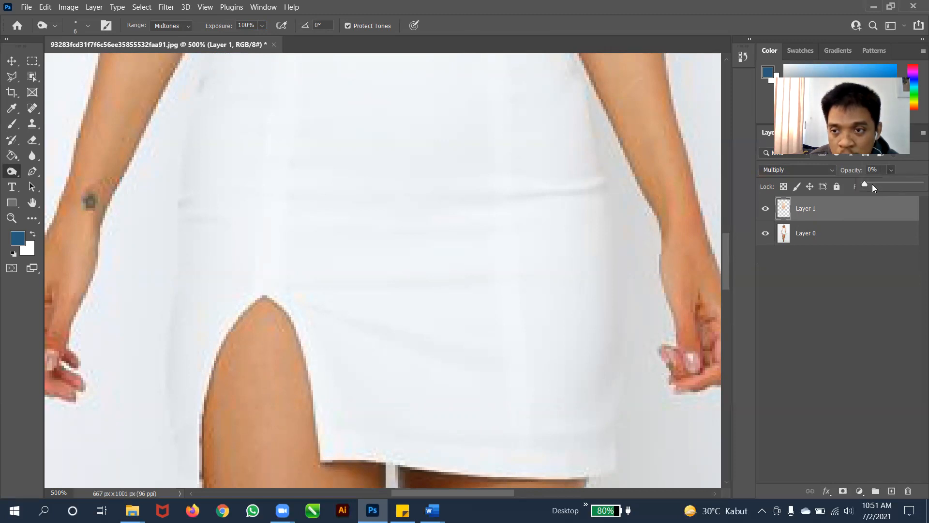
left_click_drag(864, 184, 922, 184)
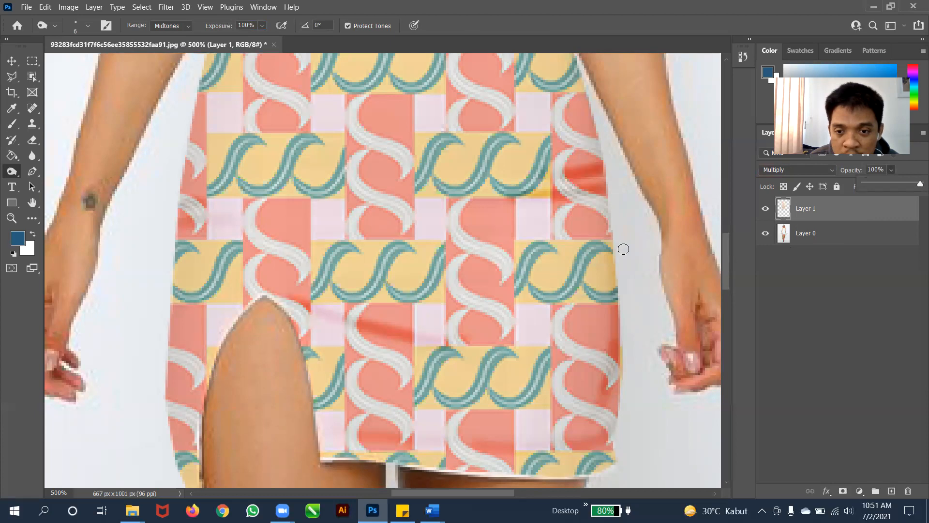
Examine the burned folds on the patterned skirt, both close up and from further out
scroll(623, 249, "down", 2)
scroll(622, 248, "up", 2)
scroll(623, 248, "up", 2)
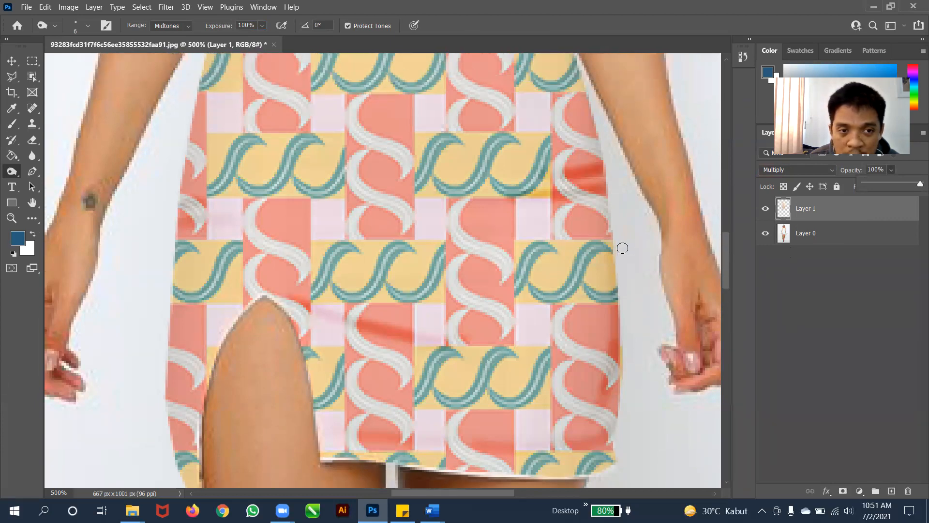
scroll(622, 247, "down", 1)
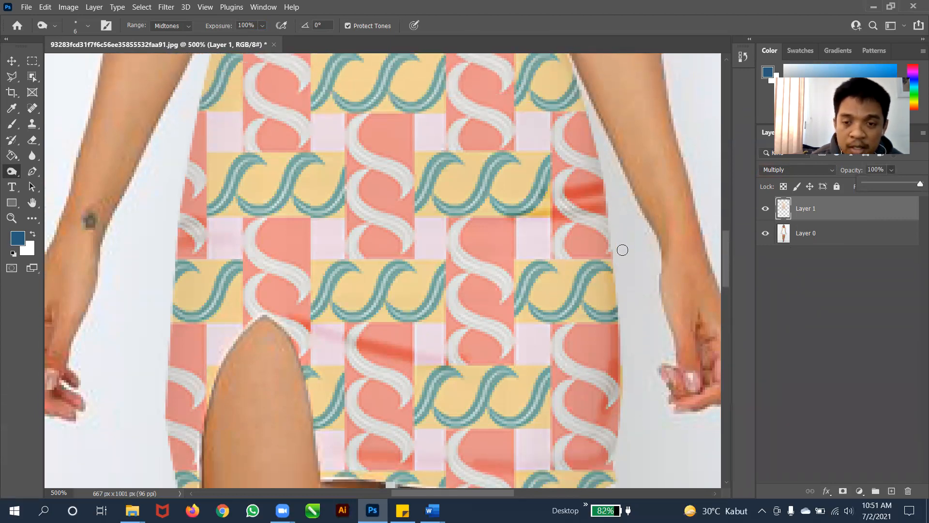
key("ctrl+minus")
key("ctrl+minus")
key("ctrl+minus")
key("ctrl+minus")
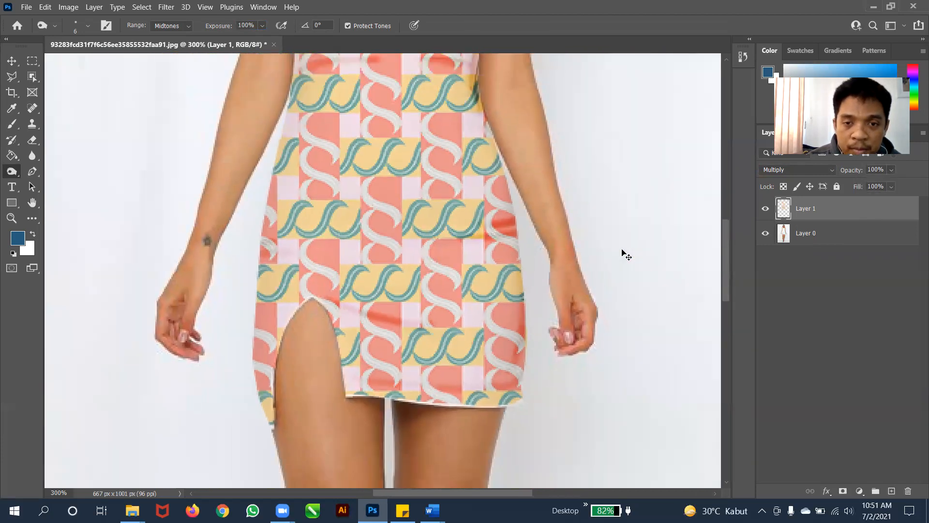
key("ctrl+plus")
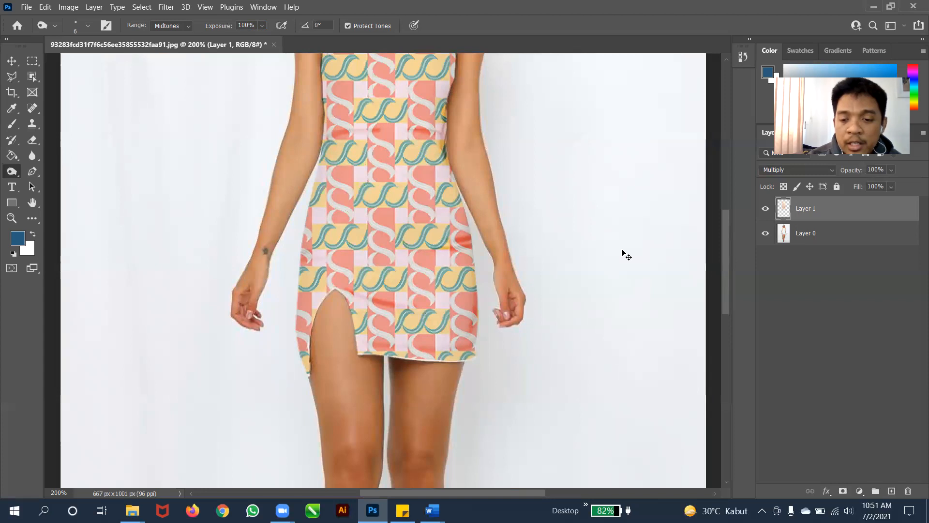
key("ctrl+plus")
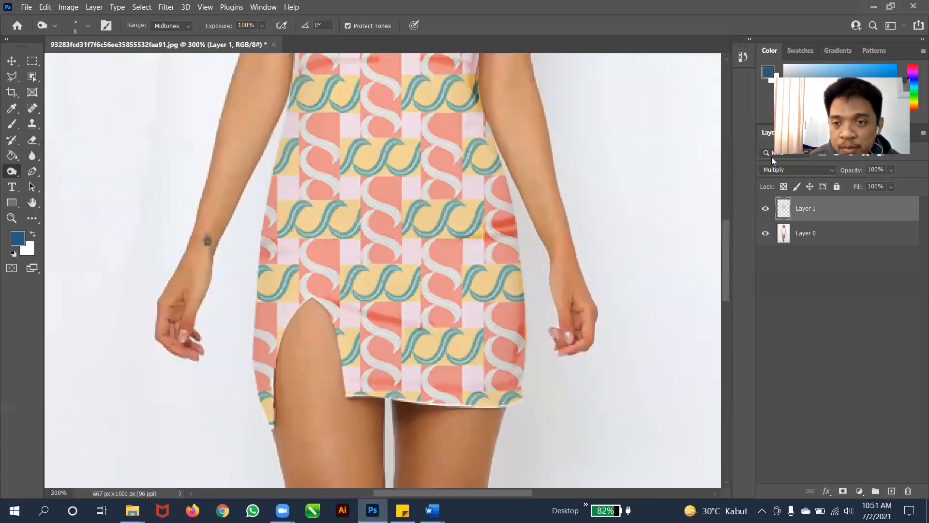
Burn the bodice and skirt creases with the pattern layer at 0% opacity, and restore the layer's opacity to 100%
left_click_drag(729, 237, 726, 190)
left_click(891, 170)
left_click_drag(898, 182, 845, 186)
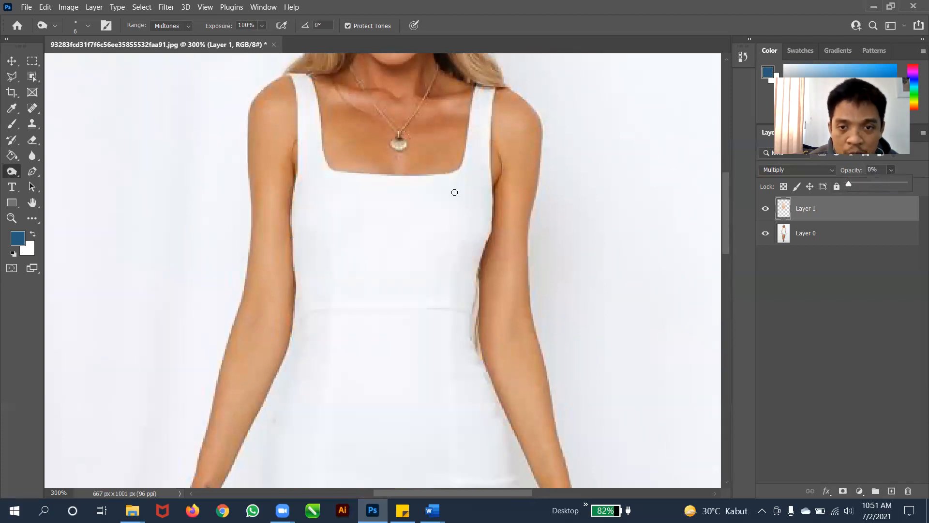
left_click(470, 246)
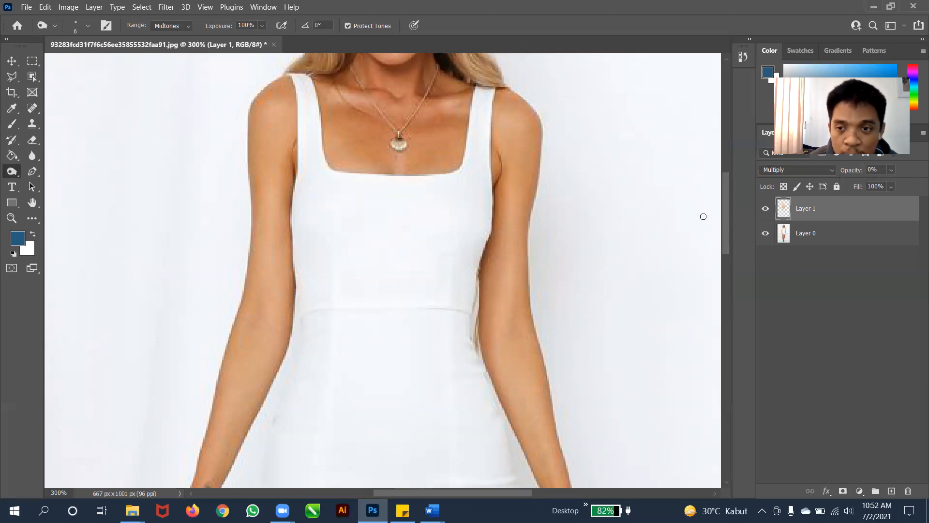
left_click_drag(726, 218, 725, 252)
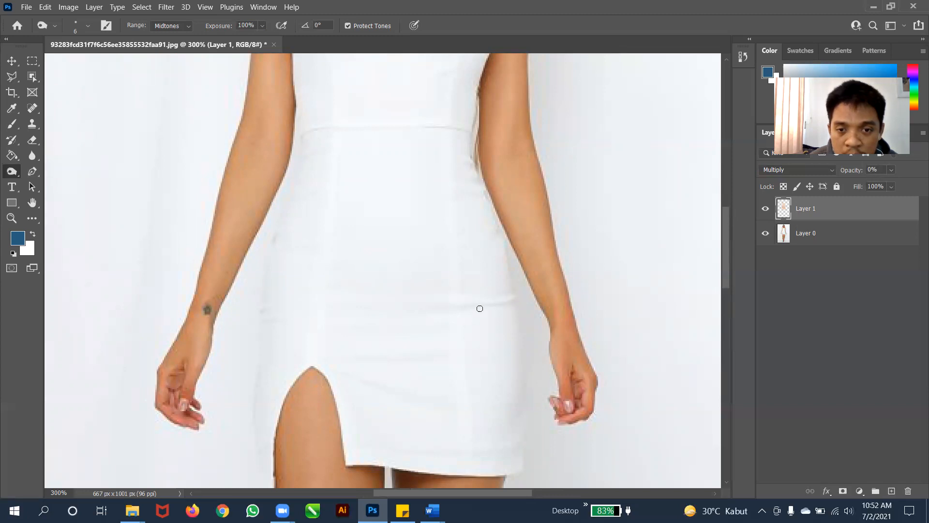
left_click(891, 169)
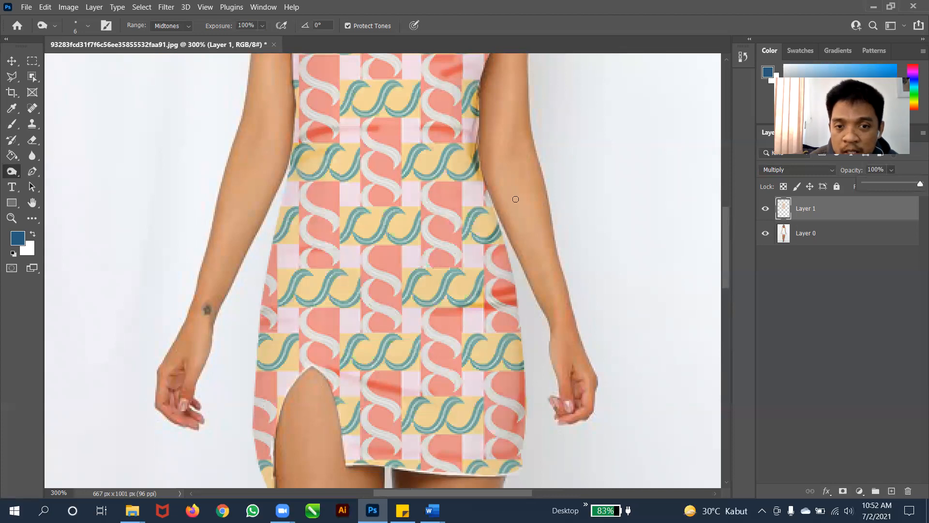
scroll(516, 198, "up", 10)
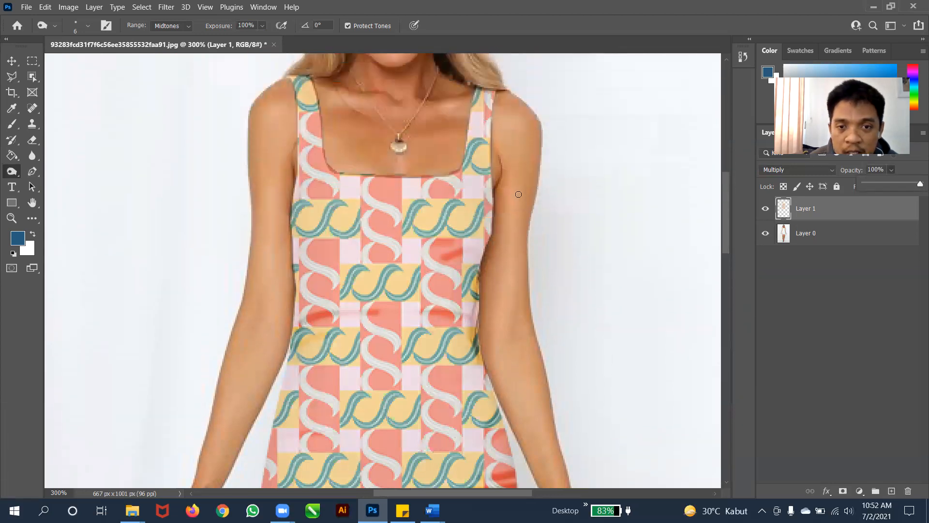
scroll(518, 194, "up", 4)
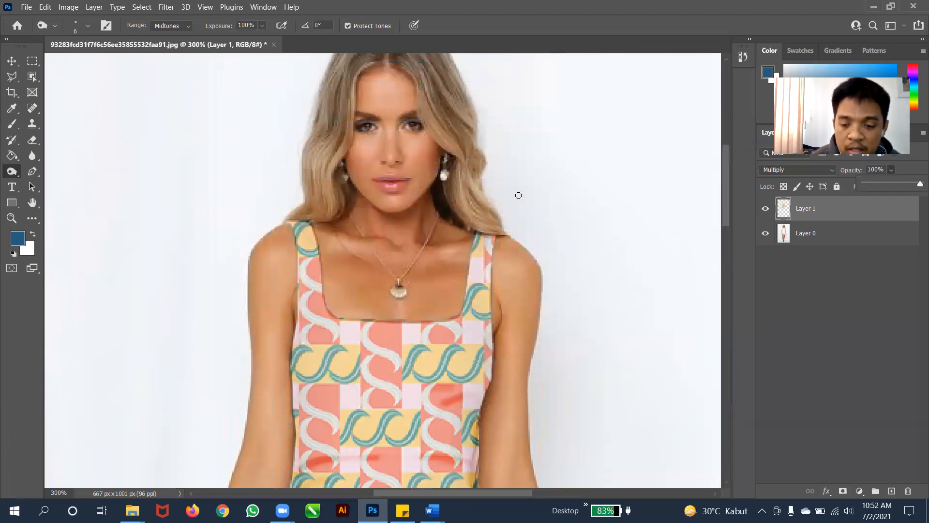
Draw a blue rectangle about 302 × 171 px over the model's lower legs, directly above the photo layer
scroll(518, 195, "down", 4)
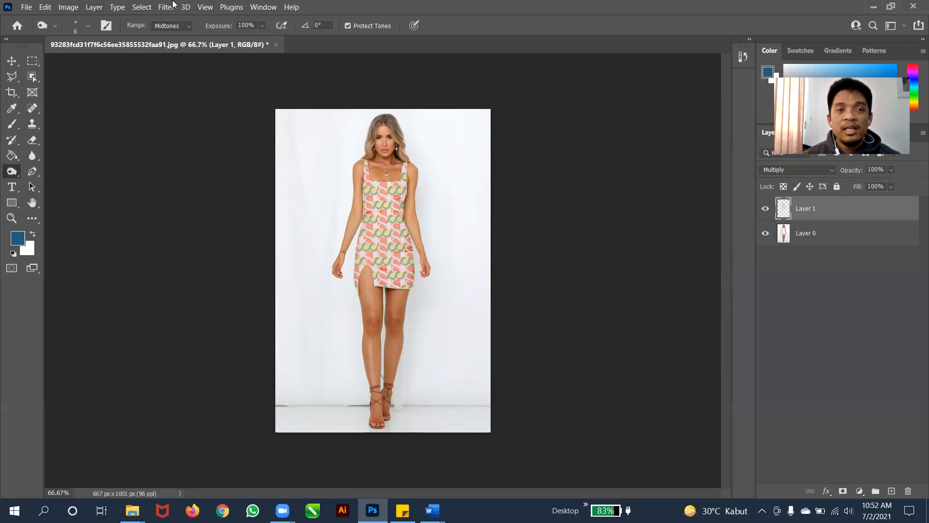
left_click(12, 62)
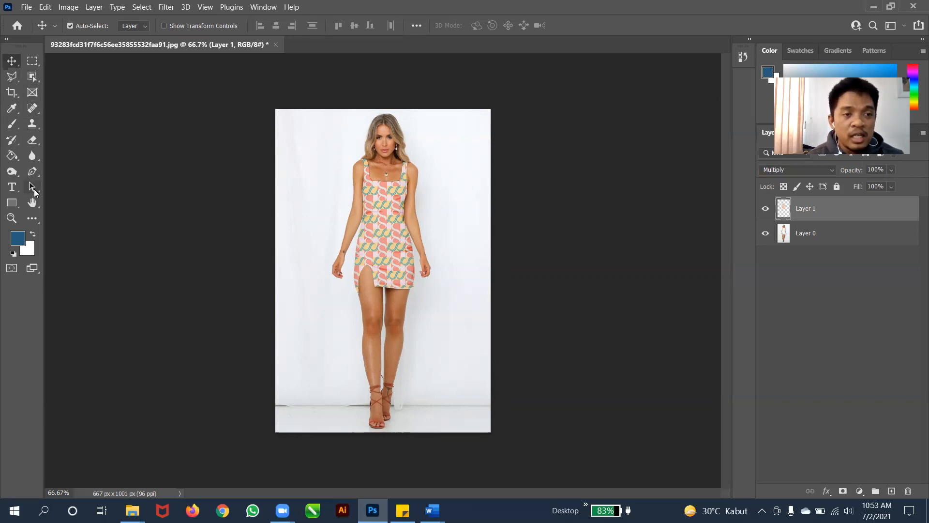
left_click(12, 203)
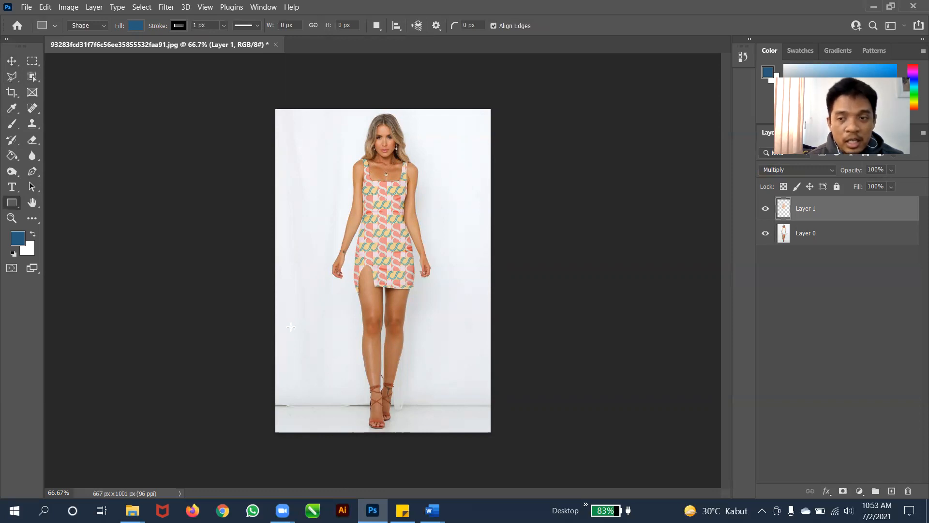
left_click(794, 243)
left_click_drag(295, 330, 393, 385)
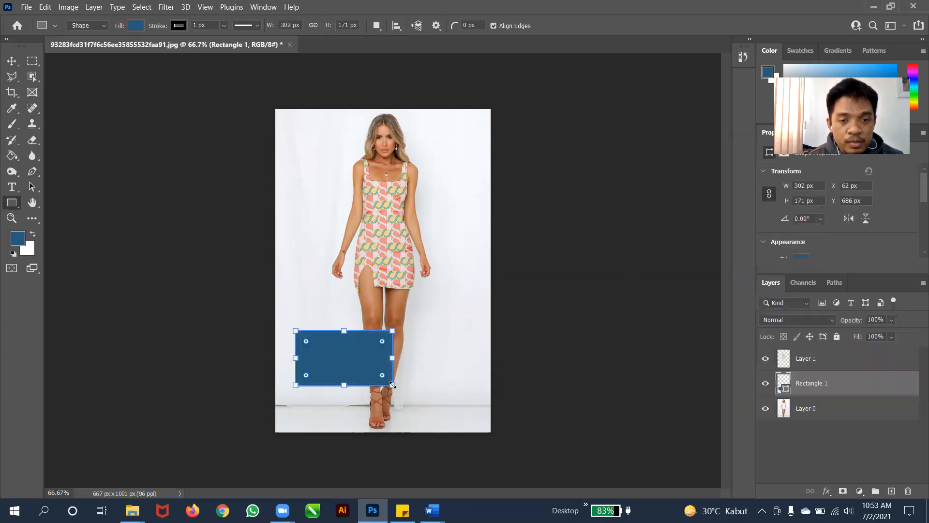
Scale the blue rectangle proportionally with Free Transform to about 362 × 205 px
left_click(11, 61)
left_click(335, 353)
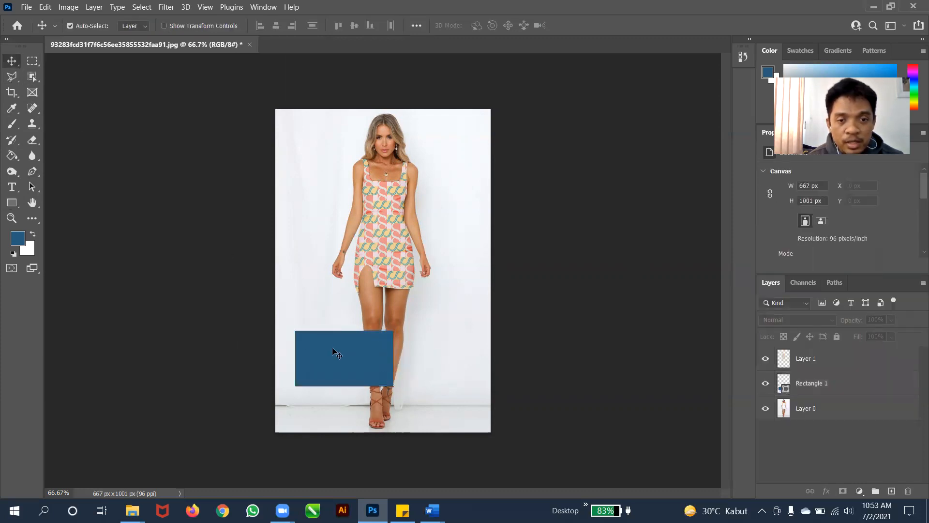
key("ctrl+t")
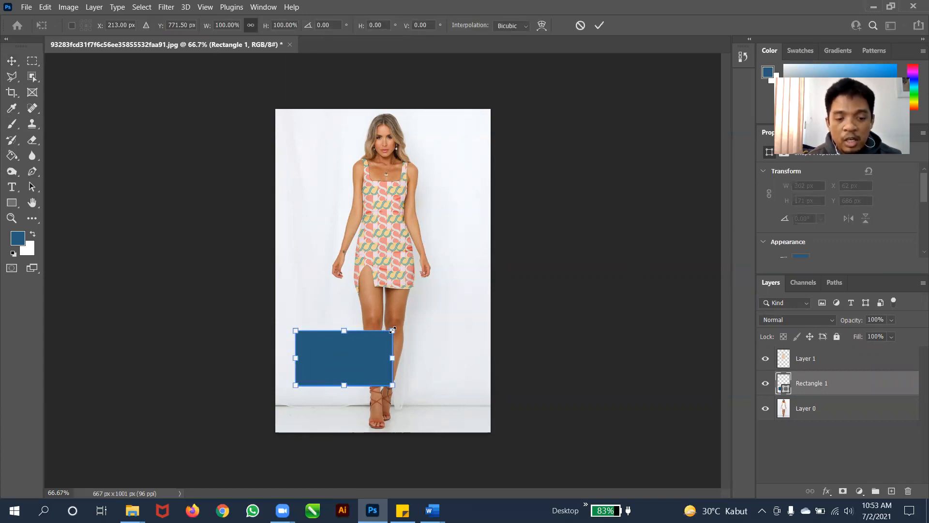
left_click_drag(392, 330, 417, 365)
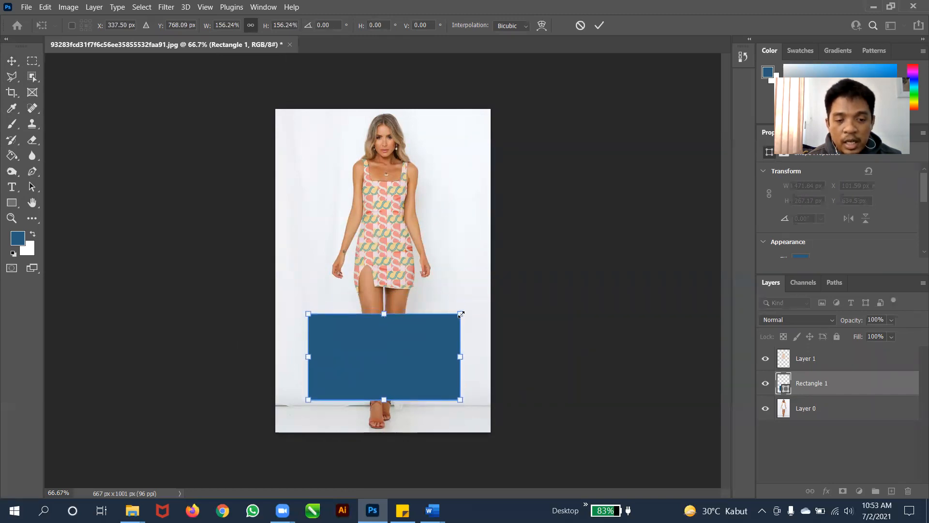
left_click_drag(458, 313, 428, 370)
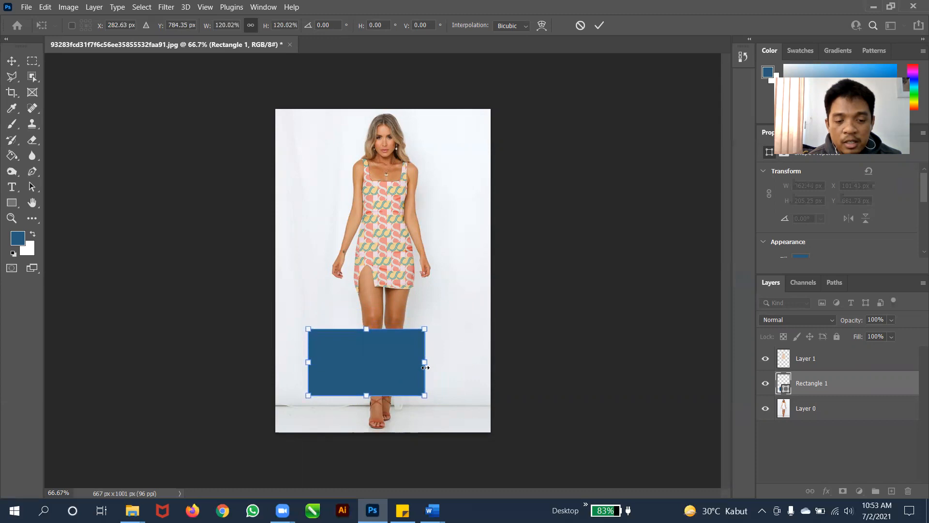
key("Return")
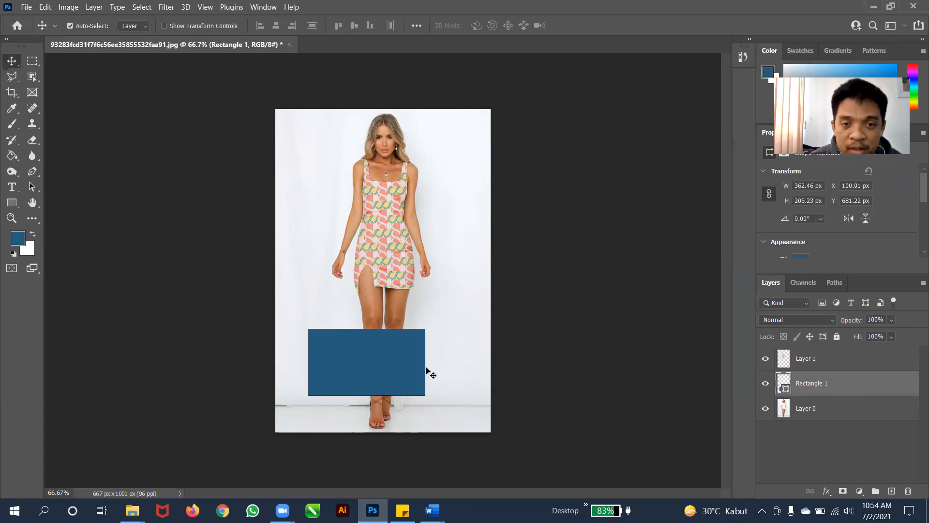
Move the blue rectangle down over the ankles and resize it non-proportionally to about 347 × 154 px
left_click_drag(388, 367, 404, 395)
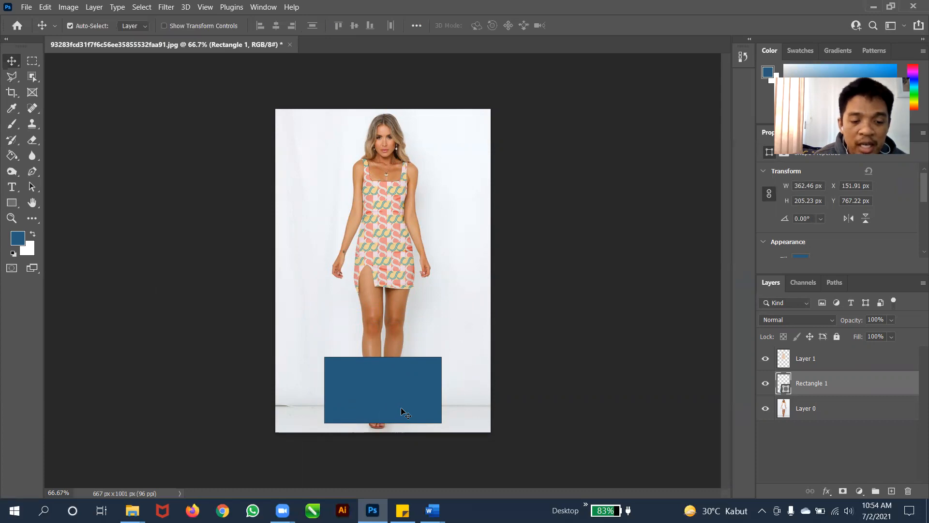
key("ctrl+t")
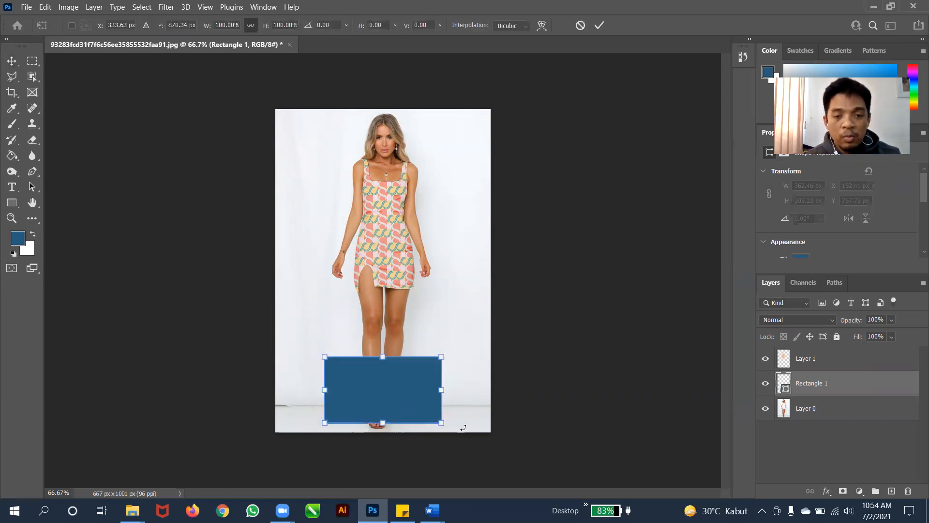
mouse_move(441, 423)
left_mouse_down()
mouse_move(389, 382)
mouse_move(403, 407)
mouse_move(378, 383)
mouse_move(364, 386)
mouse_move(429, 407)
mouse_move(406, 390)
mouse_move(404, 400)
mouse_move(426, 407)
mouse_move(398, 386)
mouse_move(437, 413)
left_mouse_up()
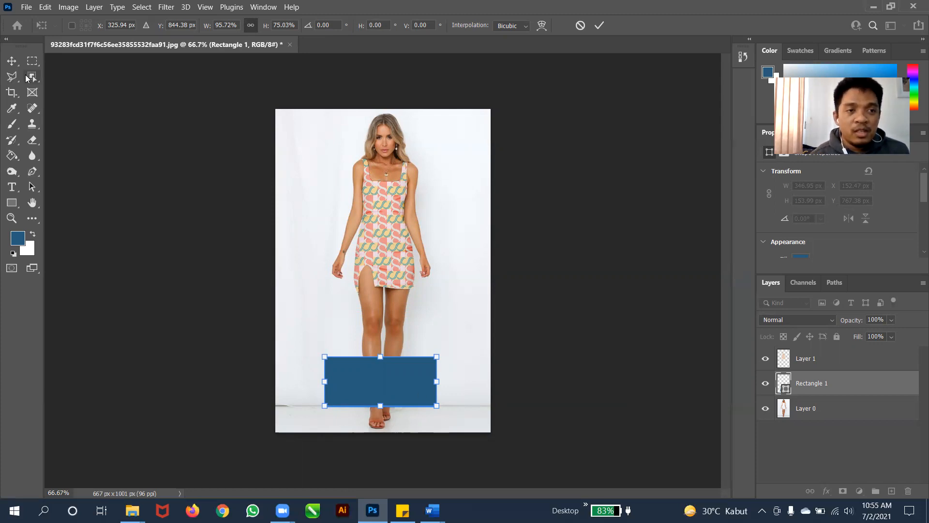
left_click(12, 62)
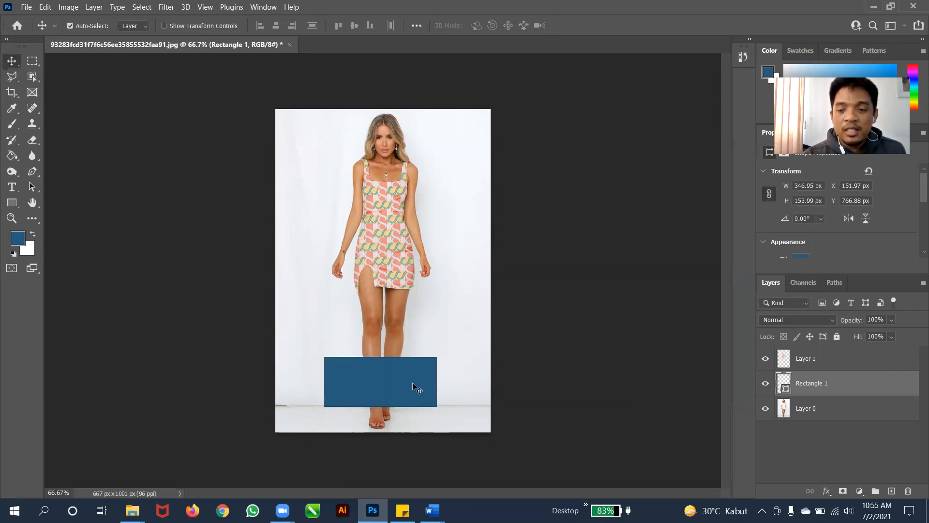
Delete the blue rectangle
key("Delete")
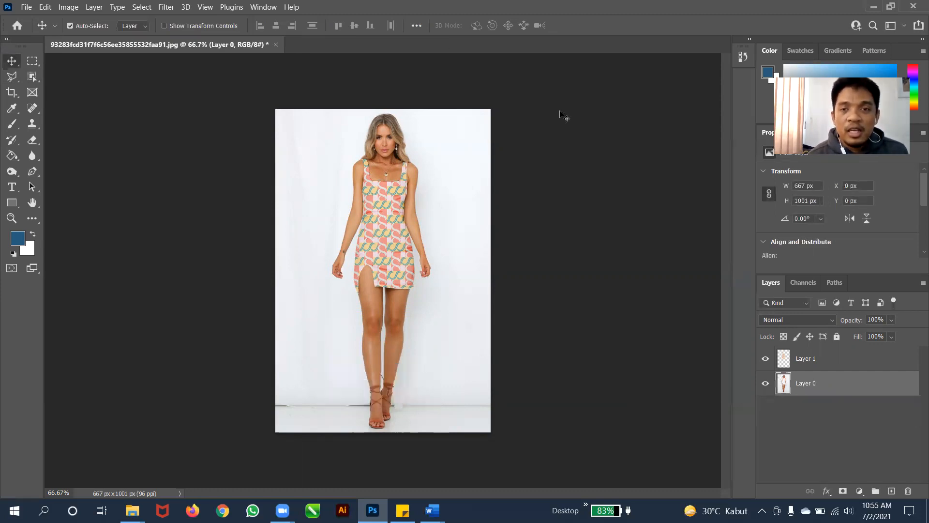